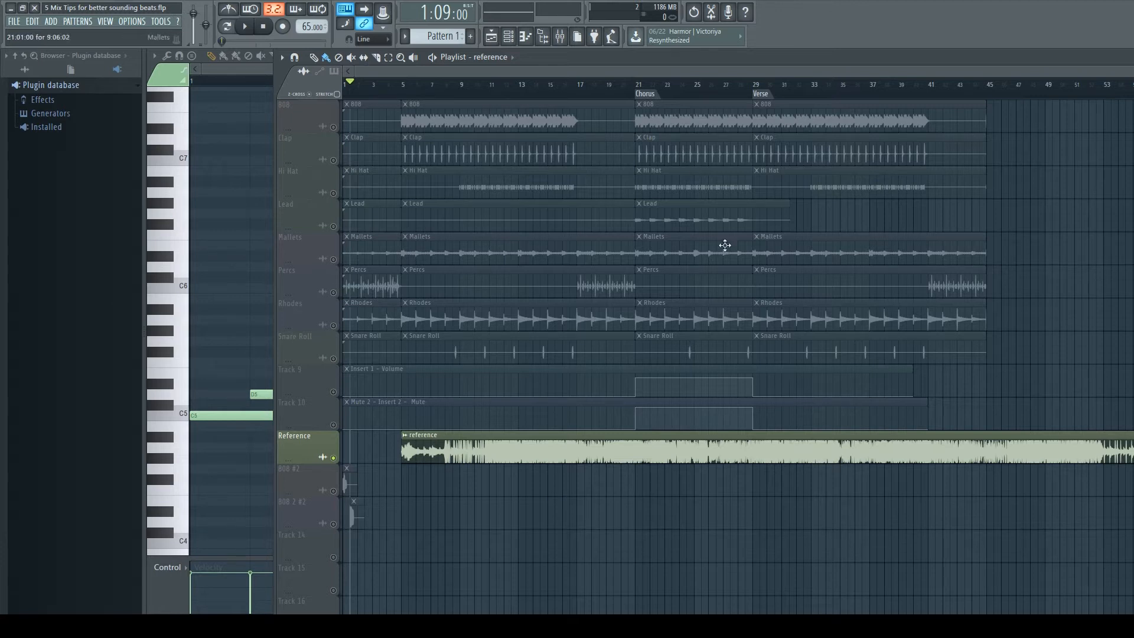
# - Play the arrangement from the Chorus marker at bar 21 for a few bars, then stop playback
pyautogui.moveTo(800, 439)
pyautogui.mouseDown()
pyautogui.moveTo(774, 439)
pyautogui.moveTo(803, 434)
pyautogui.mouseUp()
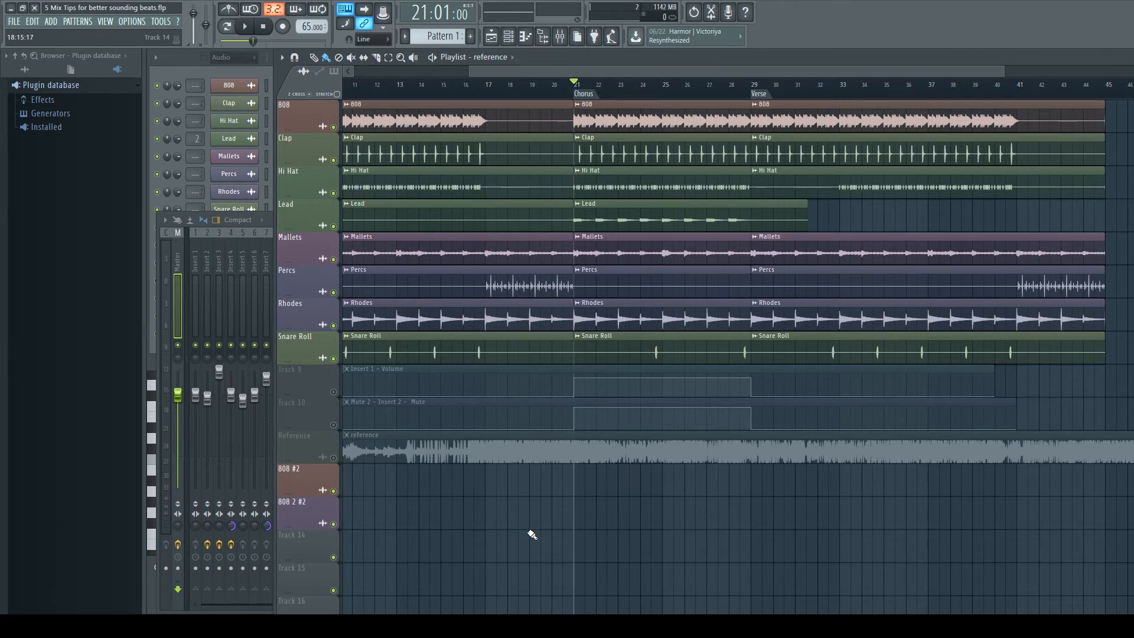
pyautogui.press('space')
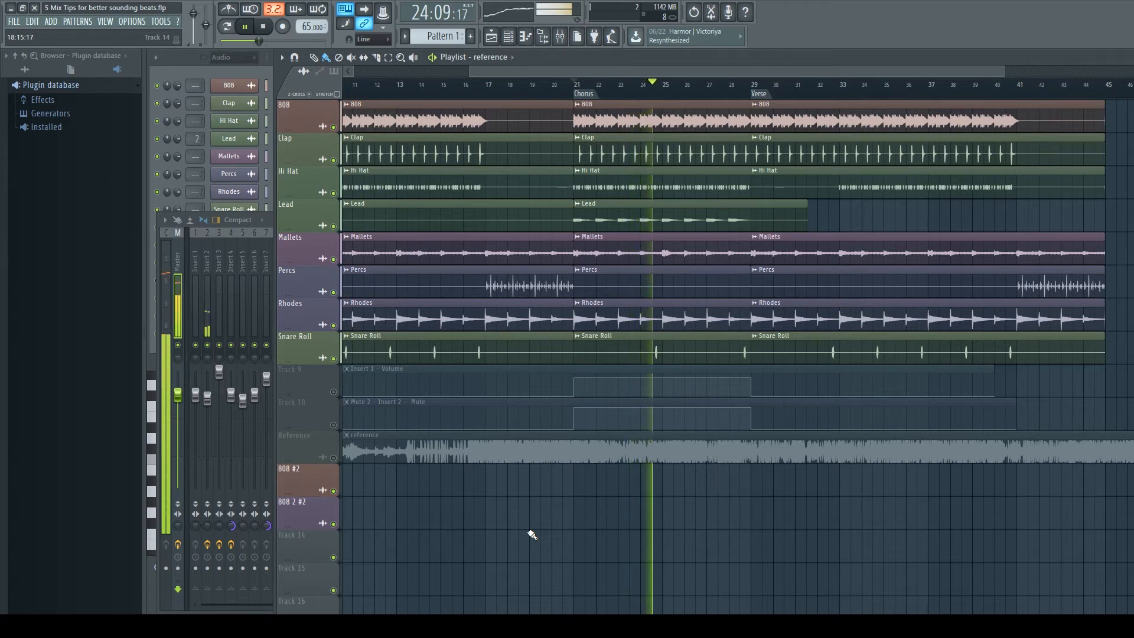
pyautogui.press('space')
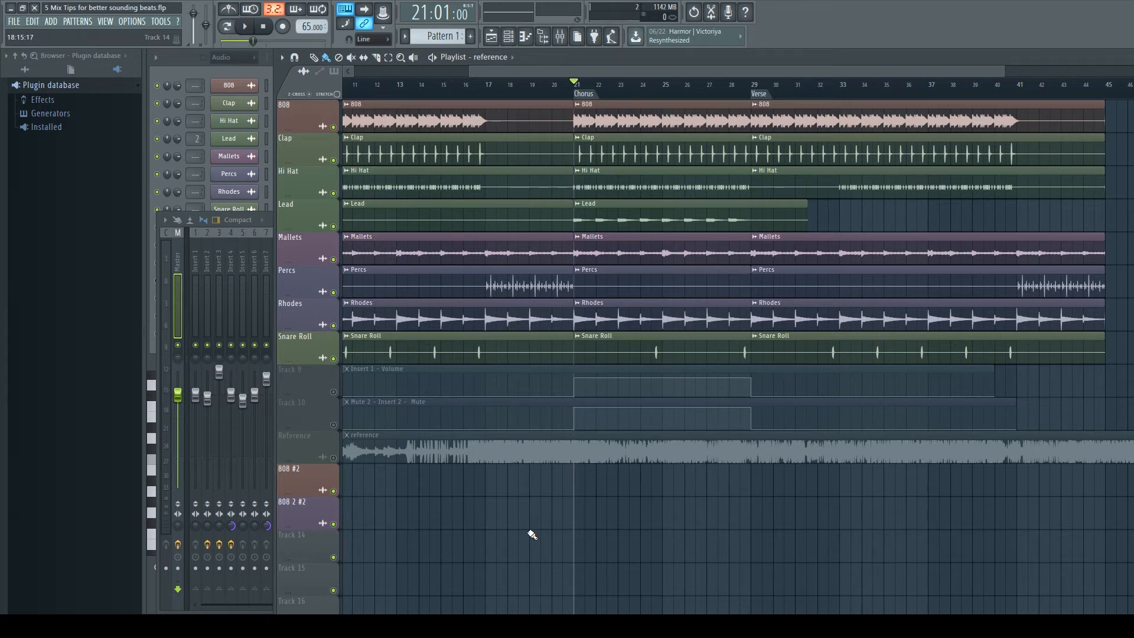
# - Open FabFilter Pro-Q 2 with its low-cut band on the Master track and play the song from the Chorus marker
pyautogui.click(186, 265)
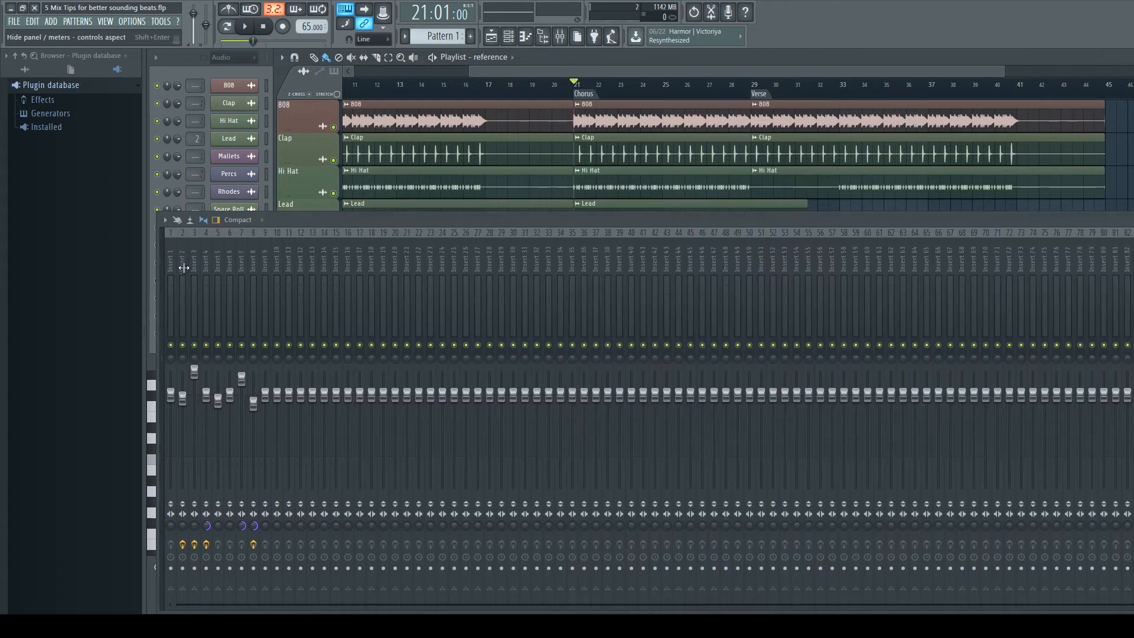
pyautogui.click(162, 261)
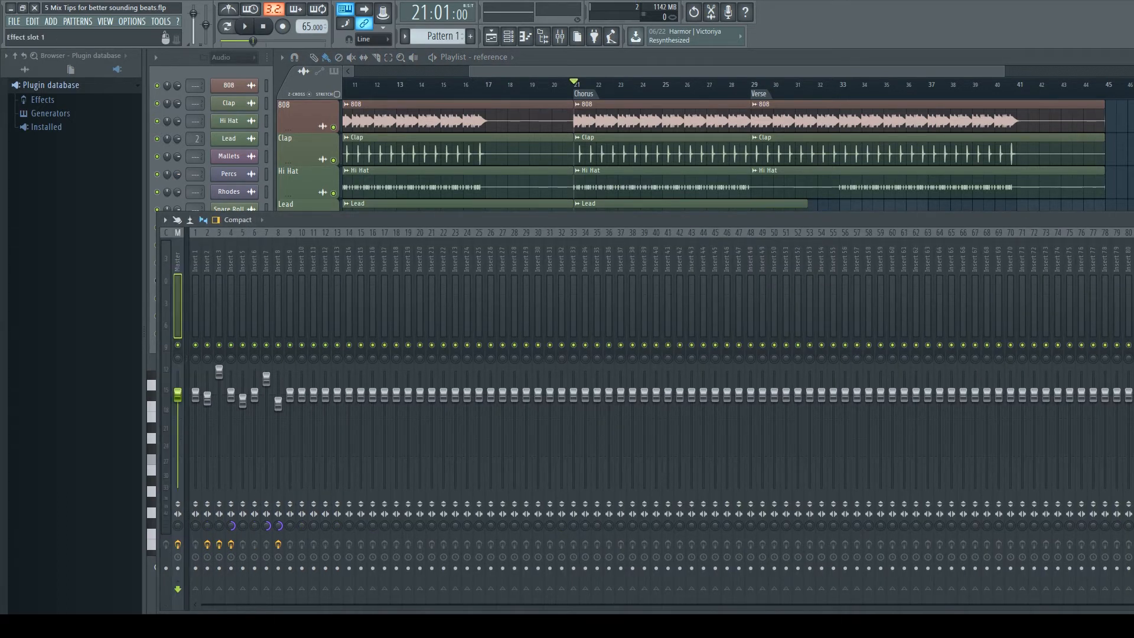
pyautogui.press('Escape')
pyautogui.moveTo(988, 228); pyautogui.dragTo(847, 232)
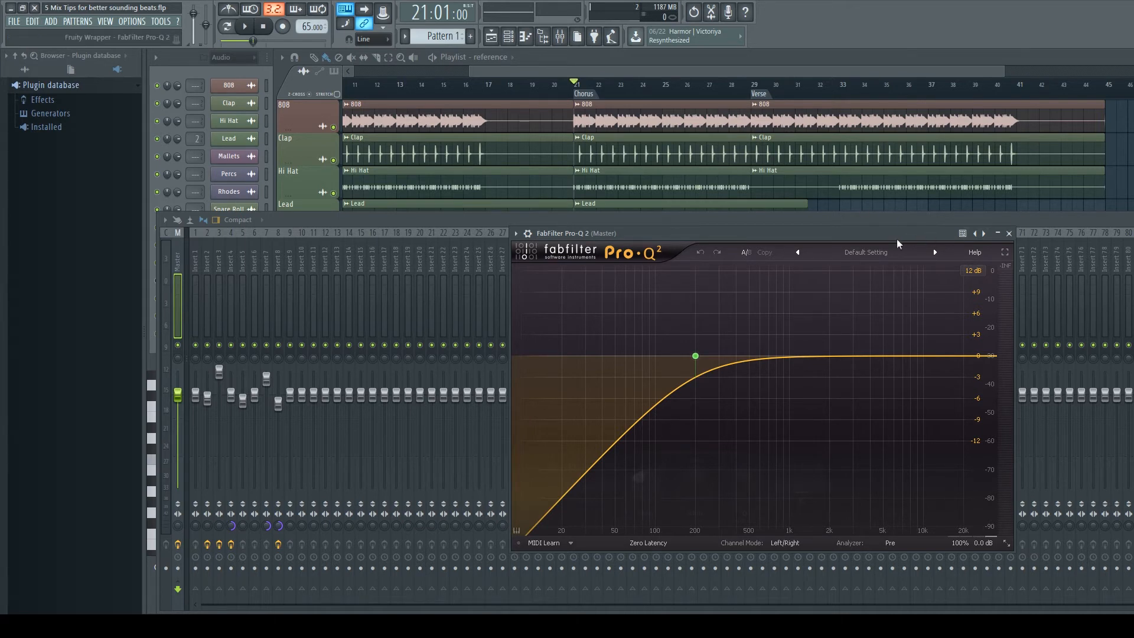
pyautogui.click(945, 58)
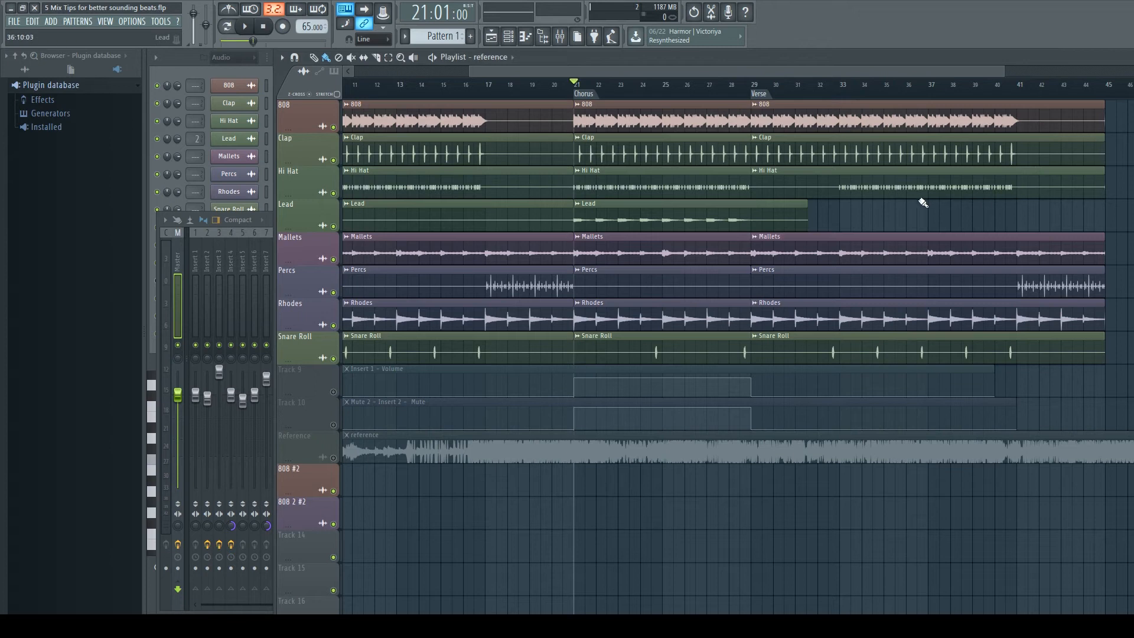
pyautogui.press('space')
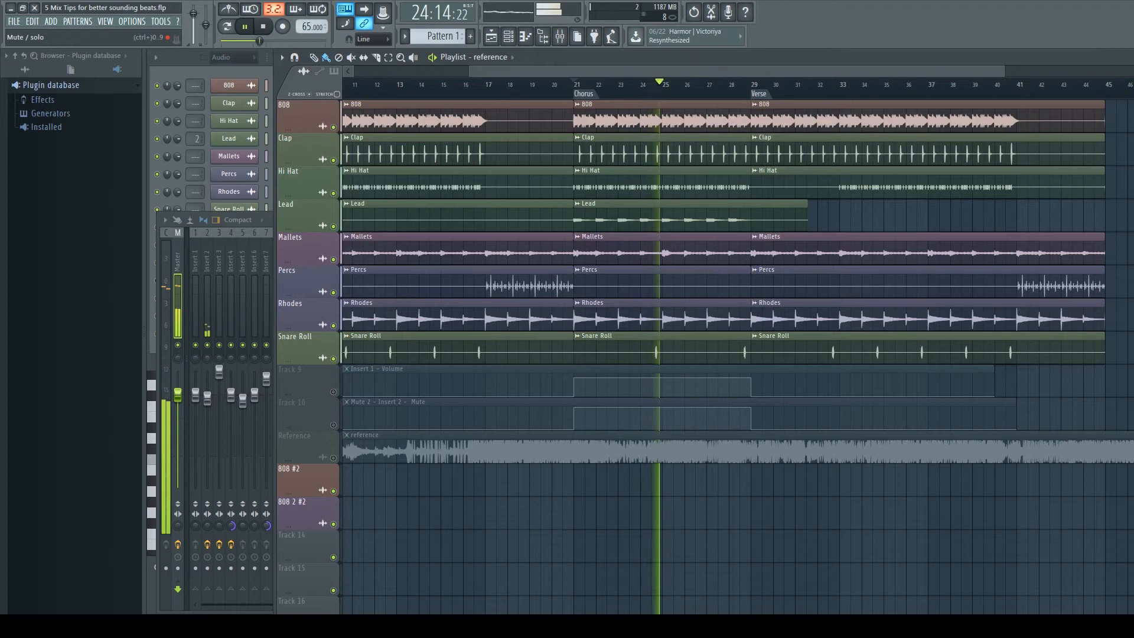
pyautogui.press('space')
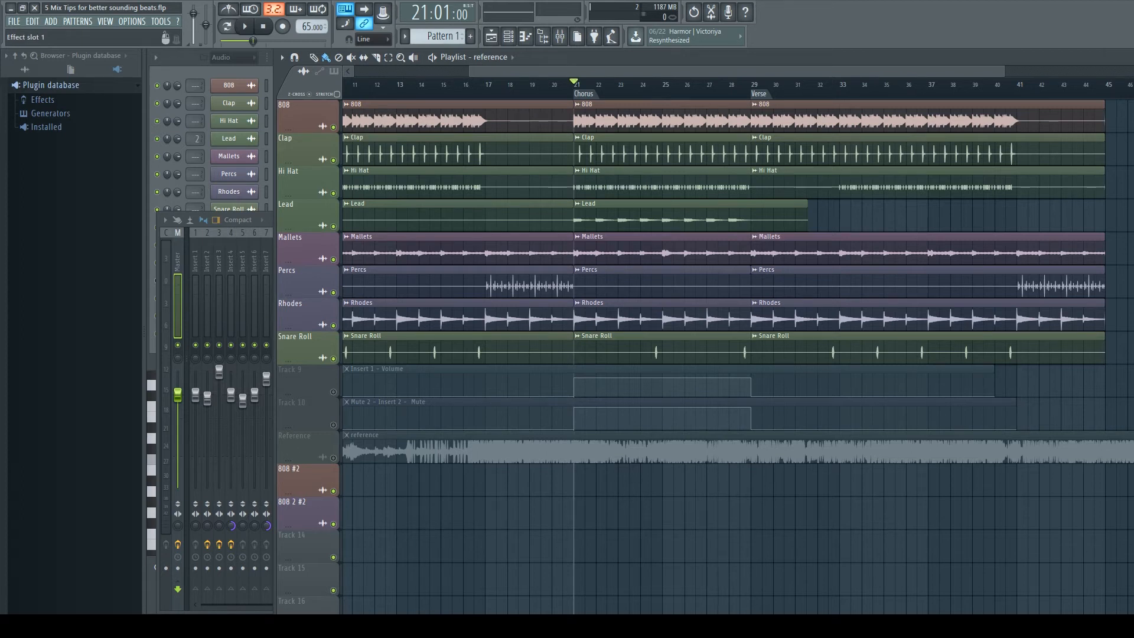
# - Turn the Master track's stereo separation toward merged and play the song from the Chorus marker
pyautogui.click(175, 318)
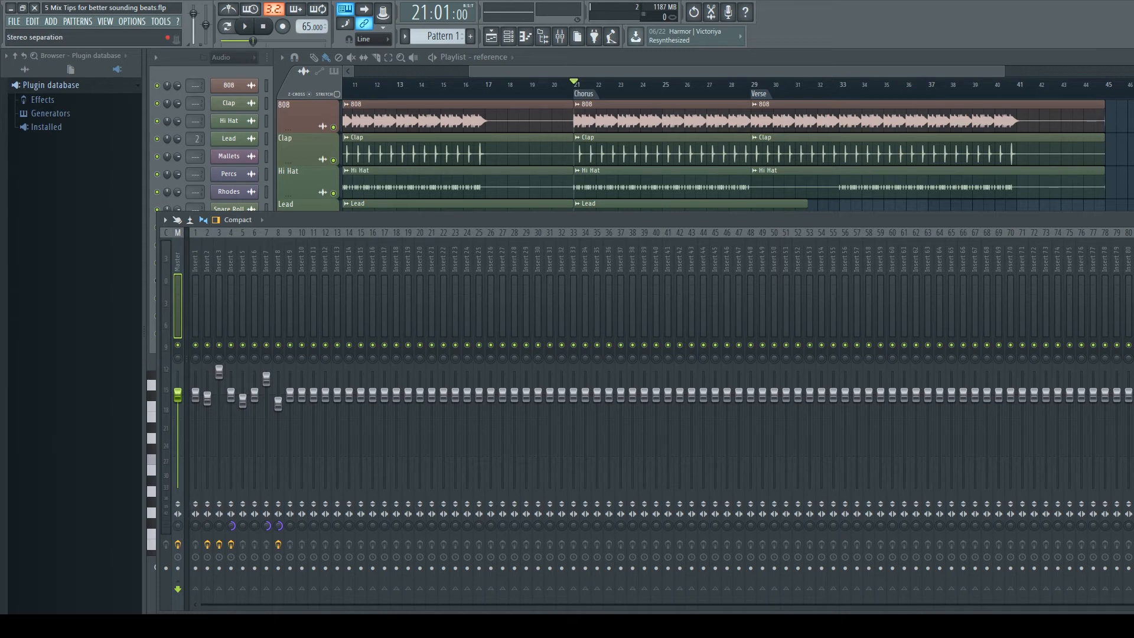
pyautogui.moveTo(178, 526); pyautogui.dragTo(178, 511)
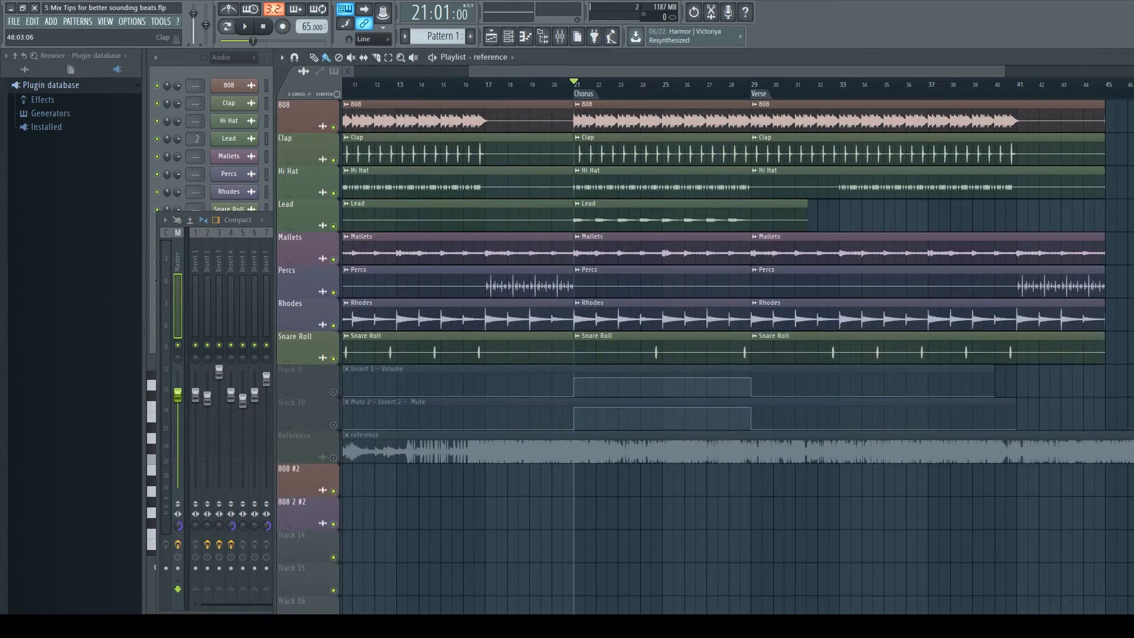
pyautogui.press('space')
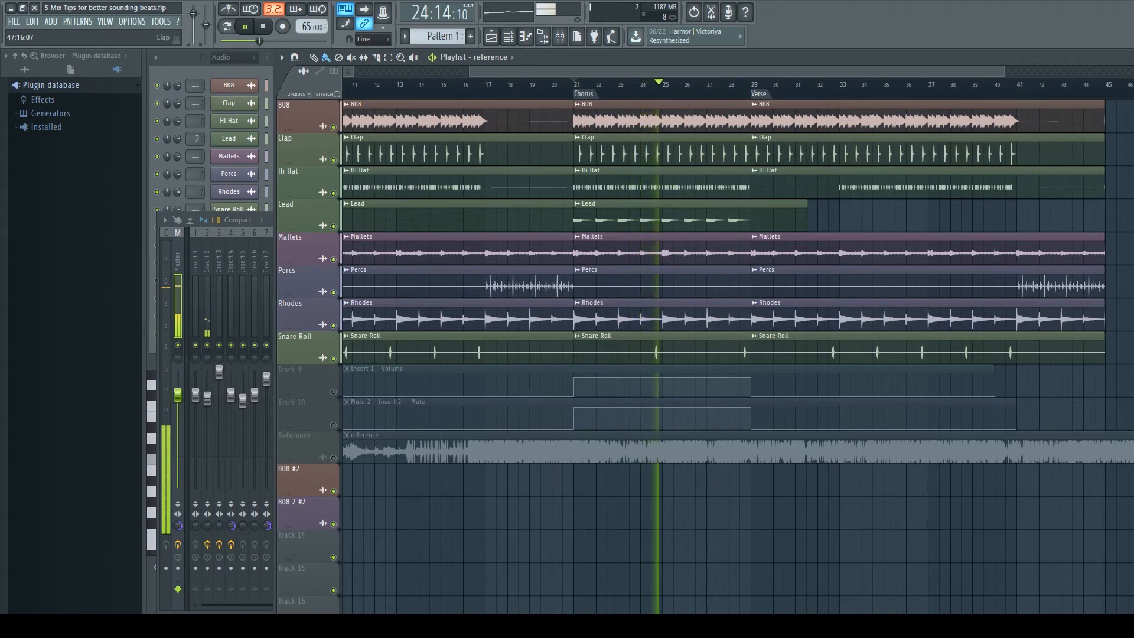
pyautogui.press('space')
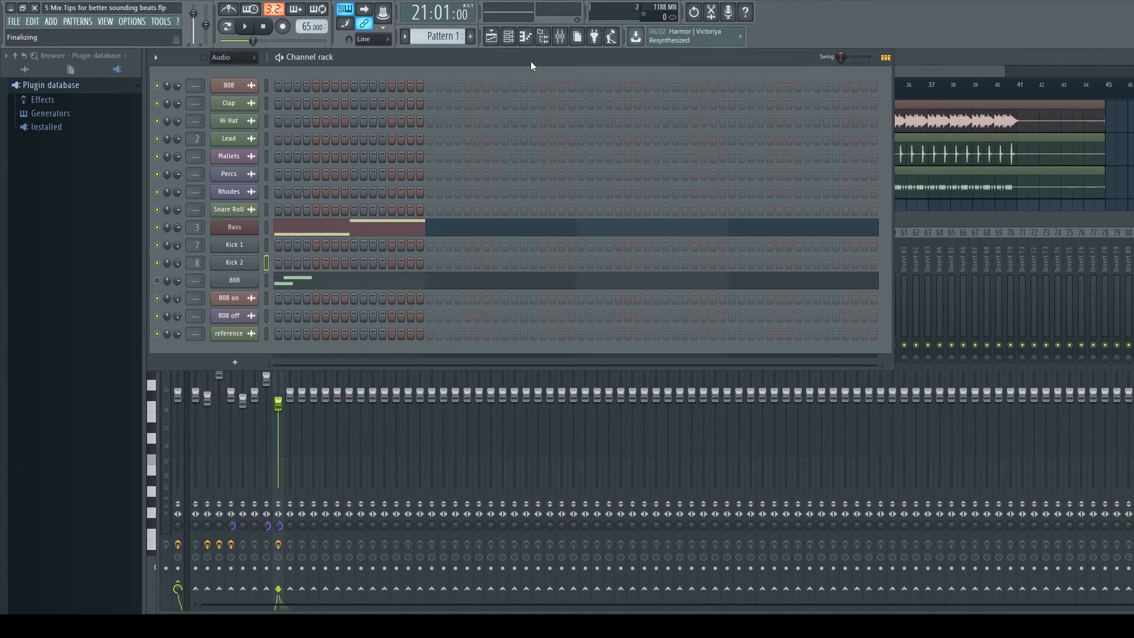
# - Select the Kick 2 channel, review Fruity parametric EQ 2 on Insert 8, and audition the kick
pyautogui.click(264, 263)
pyautogui.click(1133, 255)
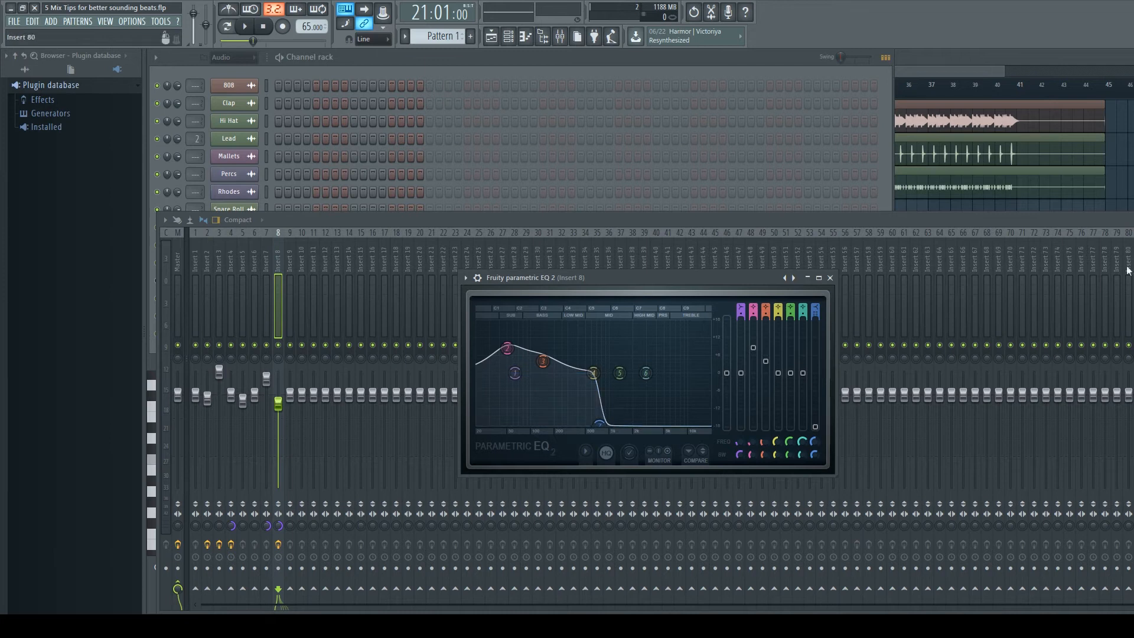
pyautogui.click(829, 278)
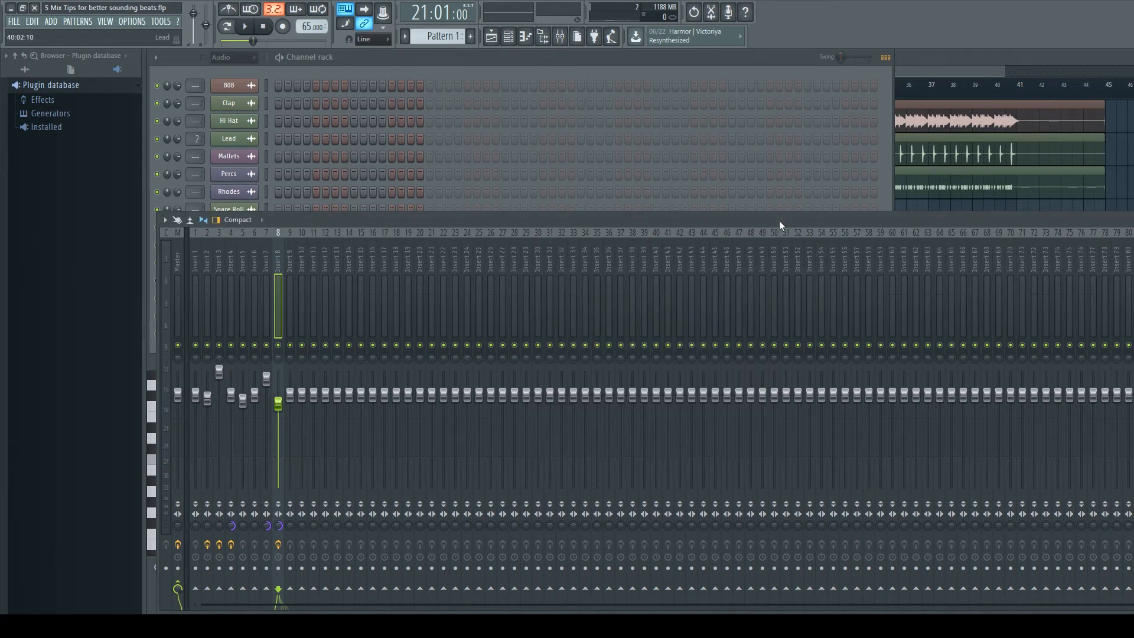
pyautogui.press('z')
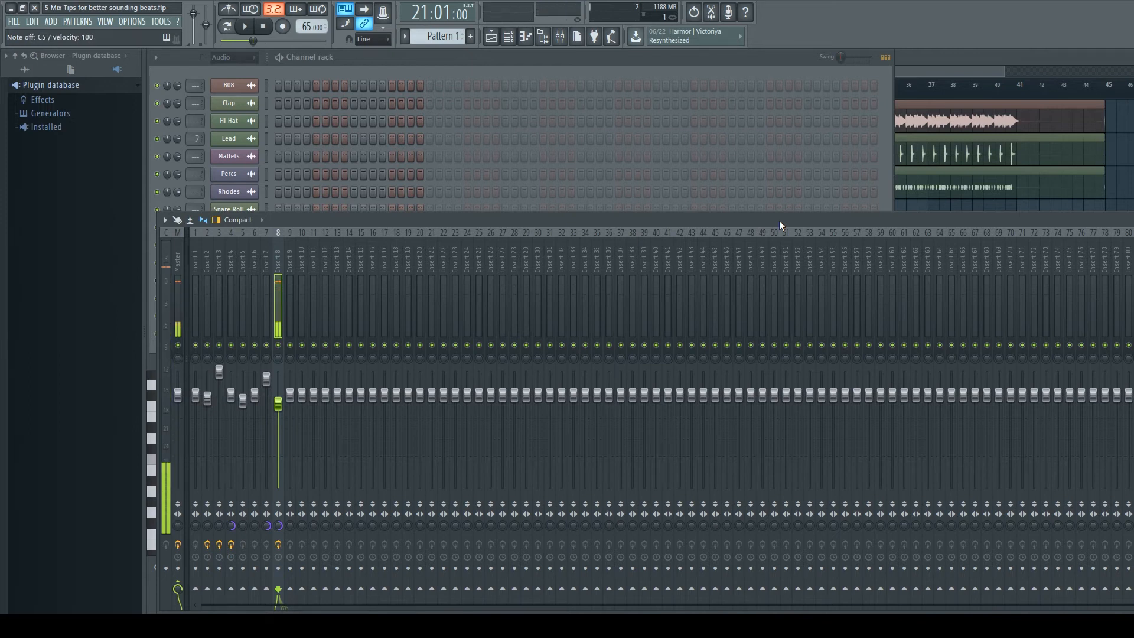
pyautogui.click(750, 69)
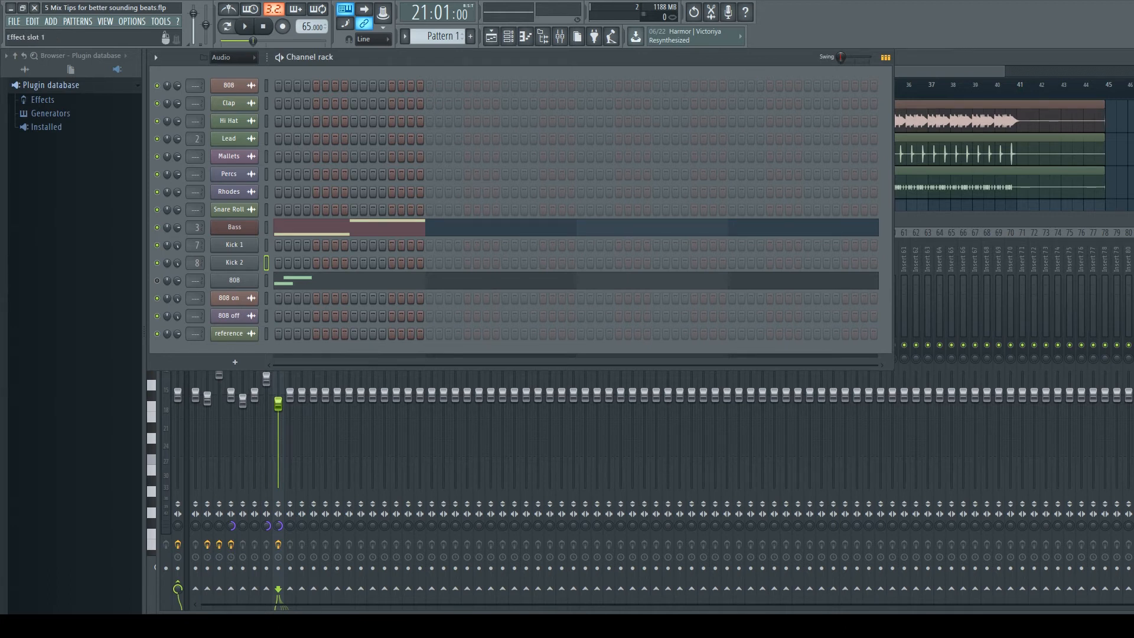
pyautogui.click(1133, 254)
pyautogui.click(1133, 258)
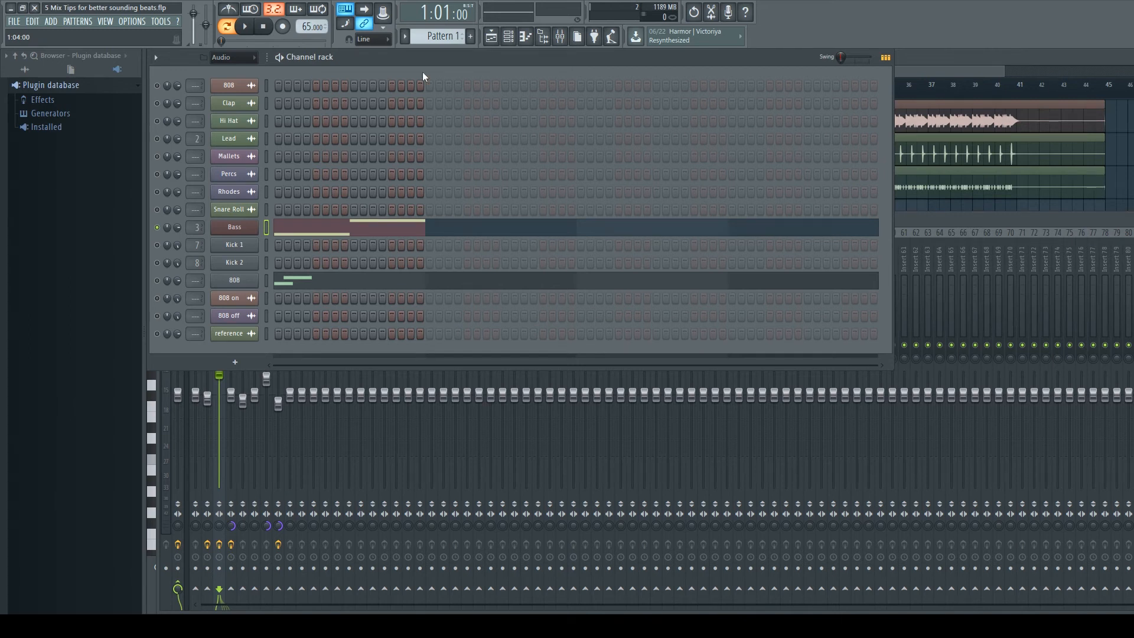
# - Turn Insert 3's stereo separation toward merged for the soloed Bass, playing the pattern before and after the change
pyautogui.press('space')
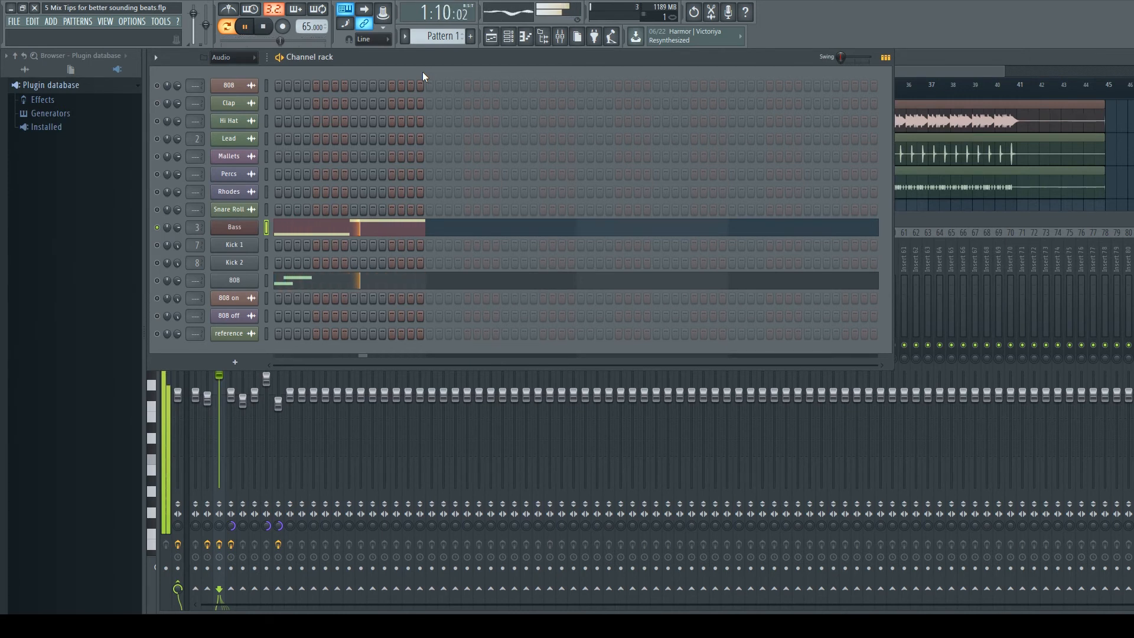
pyautogui.press('space')
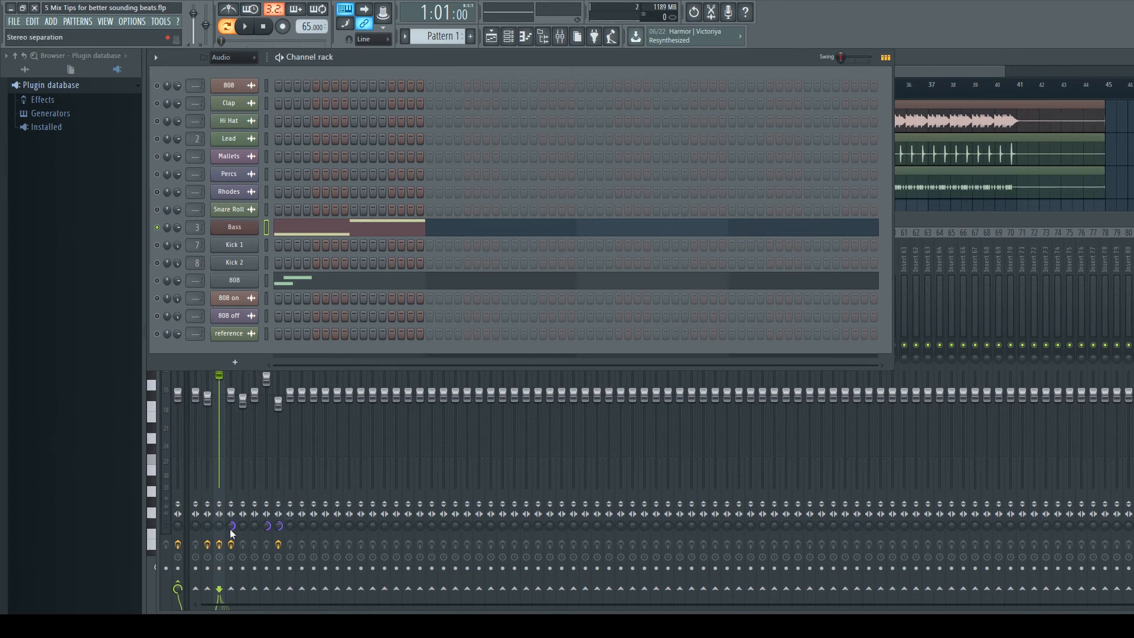
pyautogui.moveTo(218, 525); pyautogui.dragTo(219, 461)
pyautogui.click(548, 62)
pyautogui.press('space')
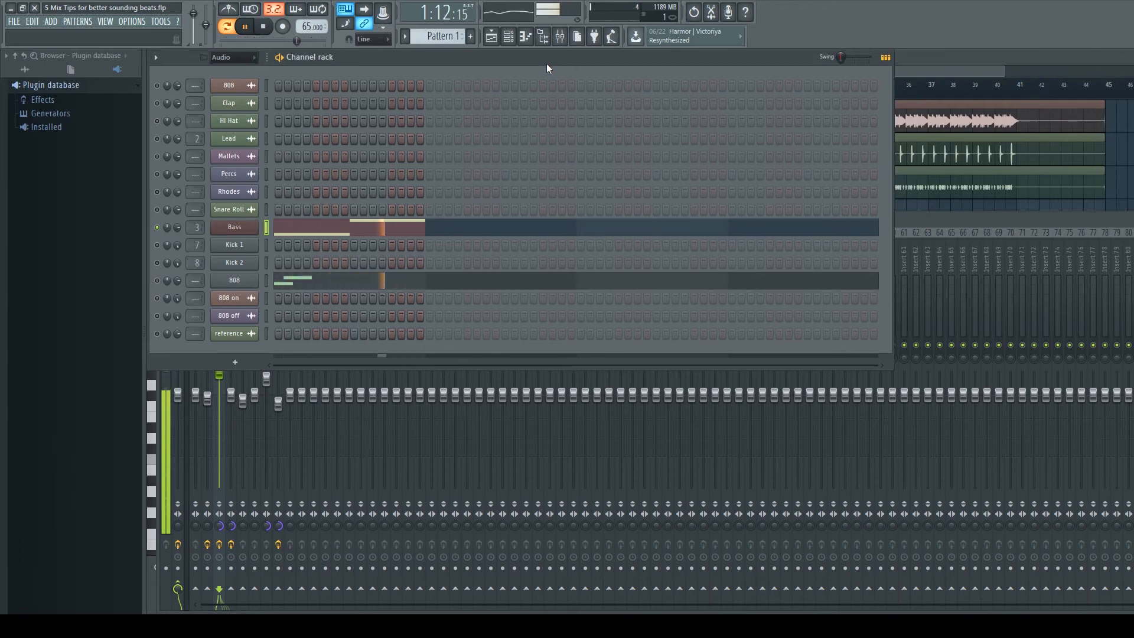
pyautogui.press('space')
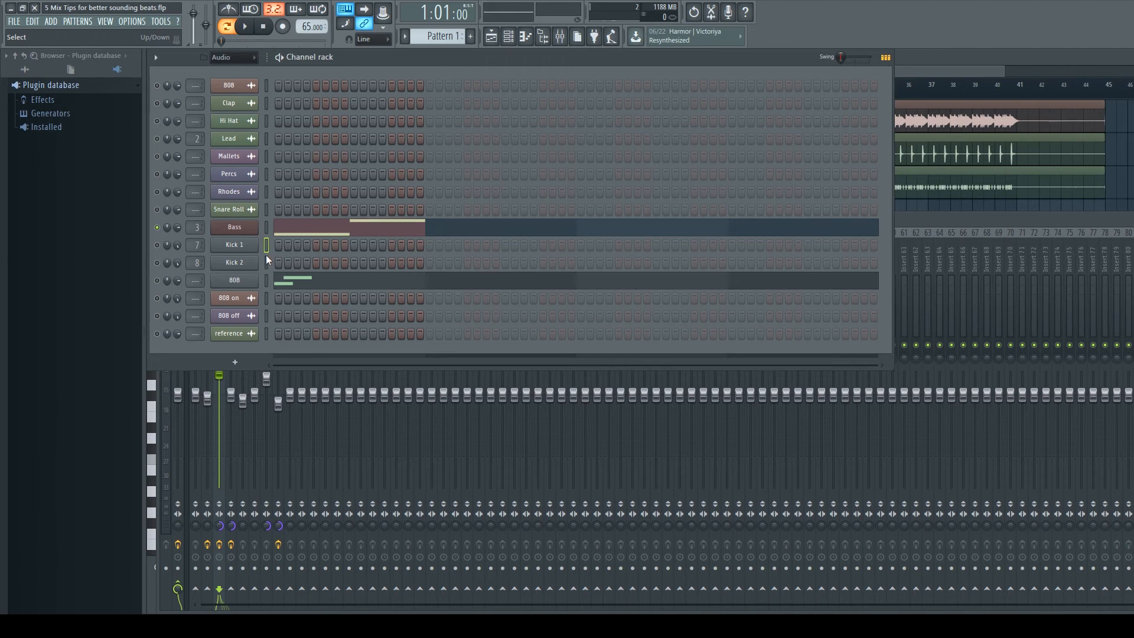
# - Select the Kick 1 channel, reset the stereo separation on Insert 7, and audition the kick repeatedly
pyautogui.click(922, 222)
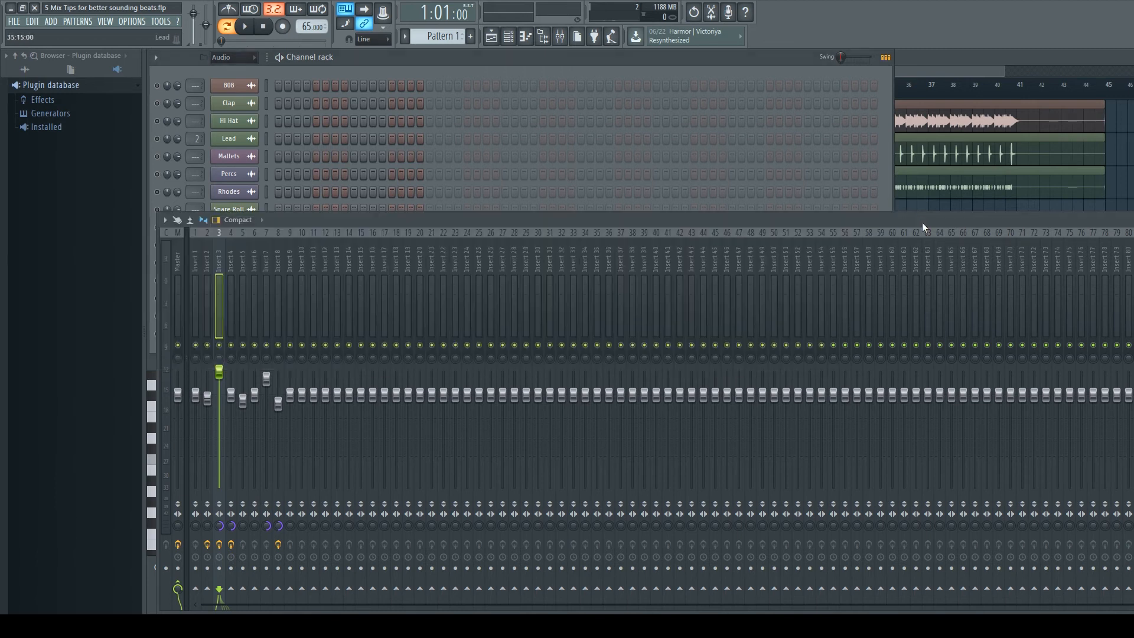
pyautogui.click(265, 243)
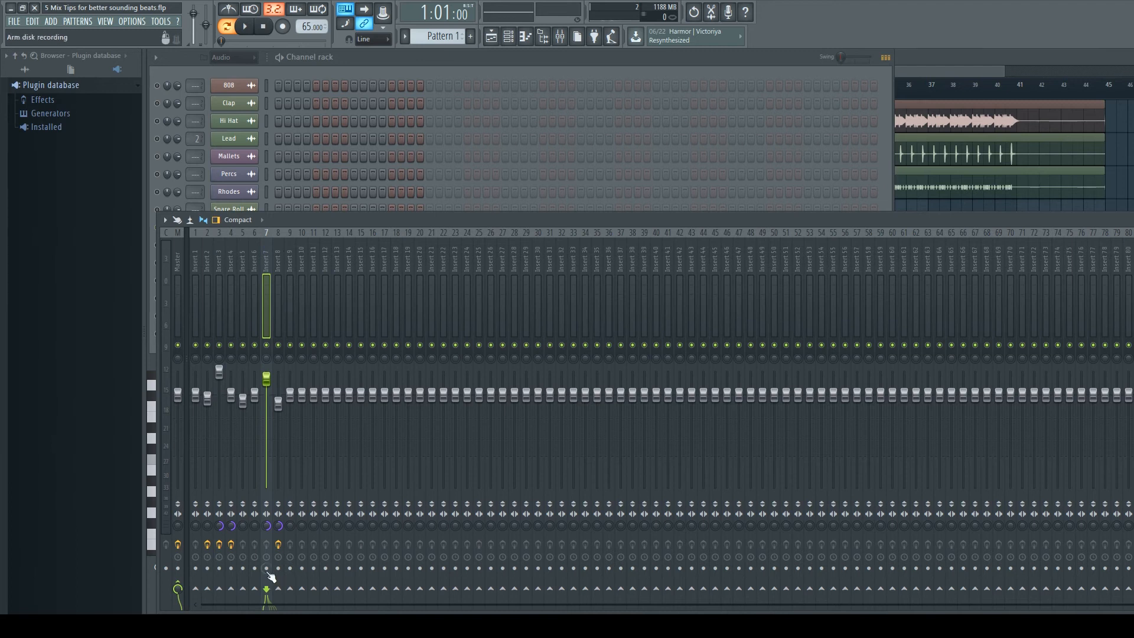
pyautogui.keyDown('alt'); pyautogui.click(265, 527); pyautogui.keyUp('alt')
pyautogui.click(576, 65)
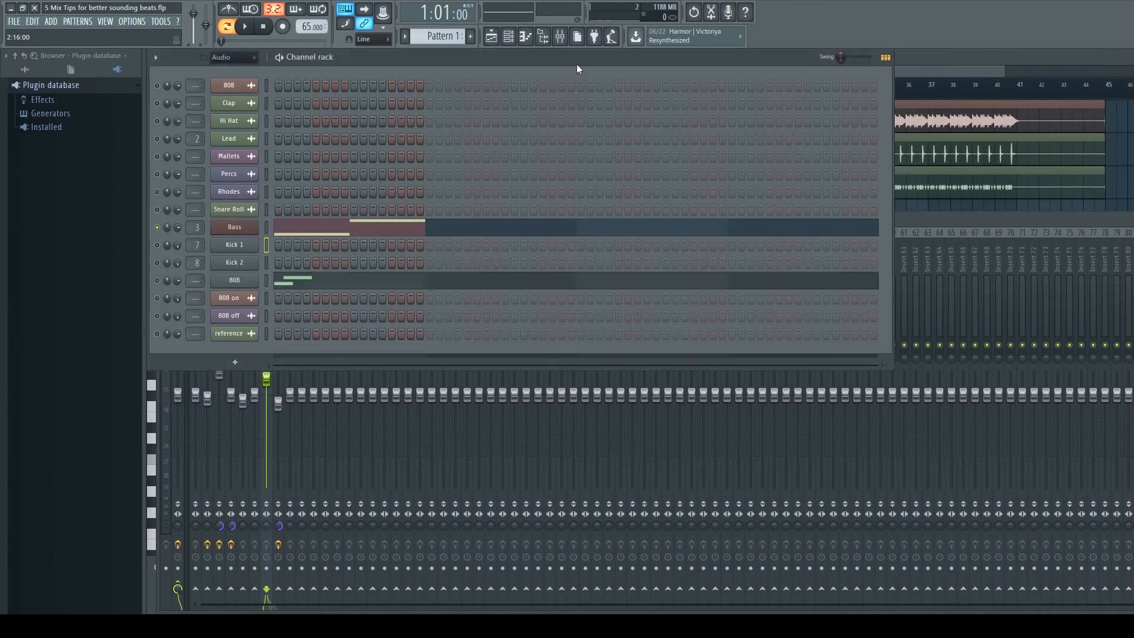
pyautogui.press('q')
pyautogui.press('q')
pyautogui.press('q')
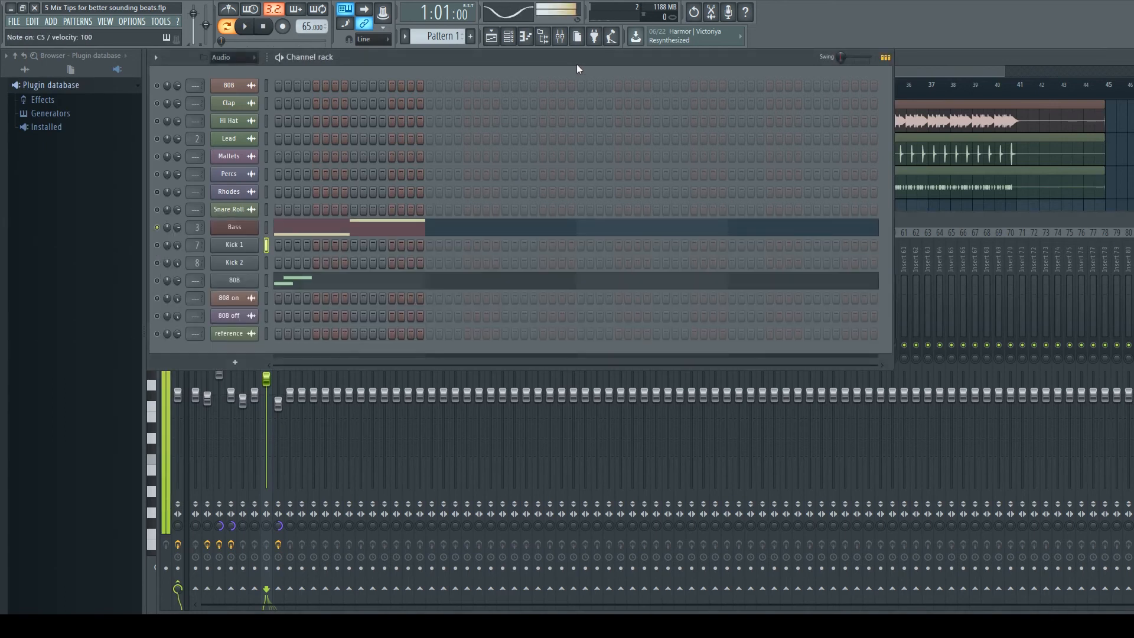
pyautogui.press('q')
pyautogui.press('q')
pyautogui.press('q')
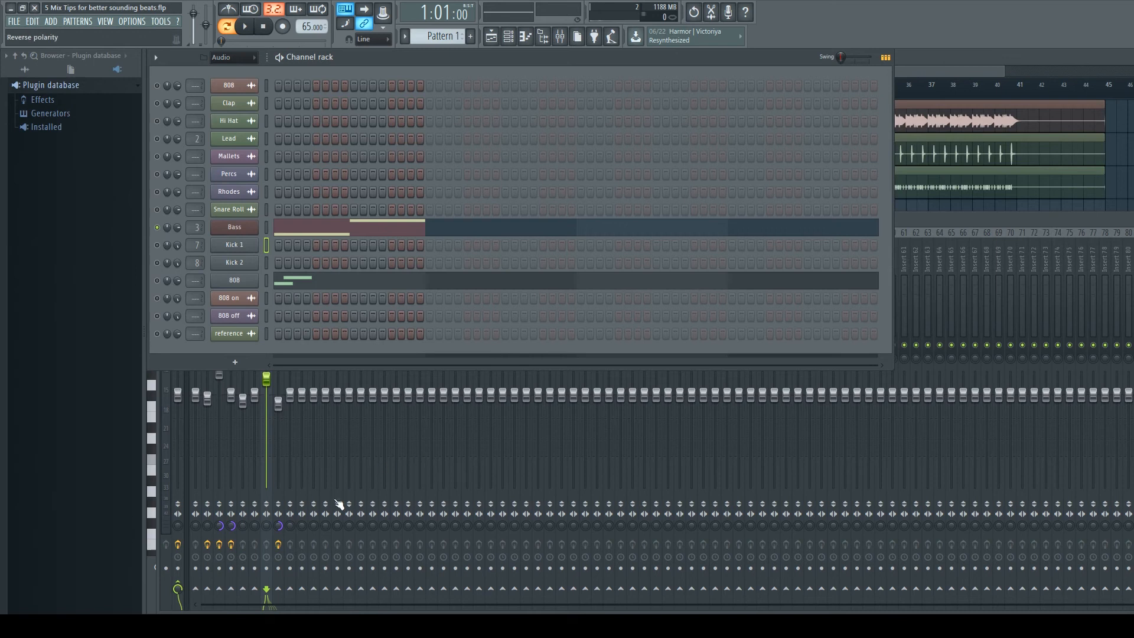
# - Turn Insert 7's stereo separation back toward merged and audition Kick 1 repeatedly
pyautogui.click(278, 523)
pyautogui.moveTo(267, 525); pyautogui.dragTo(266, 502)
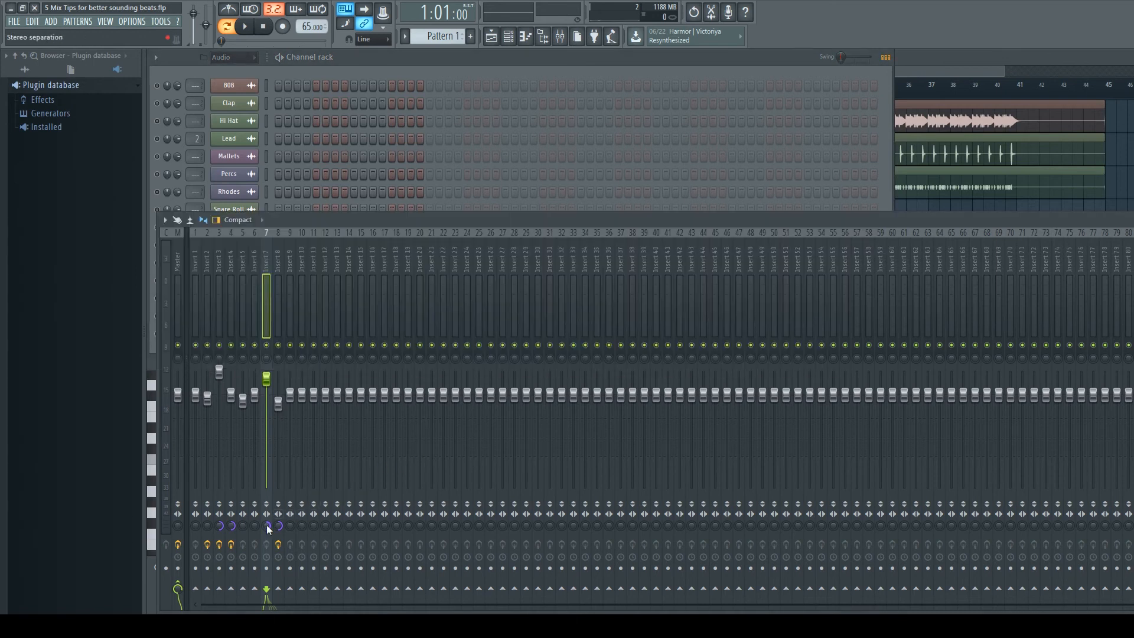
pyautogui.press('q')
pyautogui.press('q')
pyautogui.press('q')
pyautogui.press('q')
pyautogui.press('q')
pyautogui.press('q')
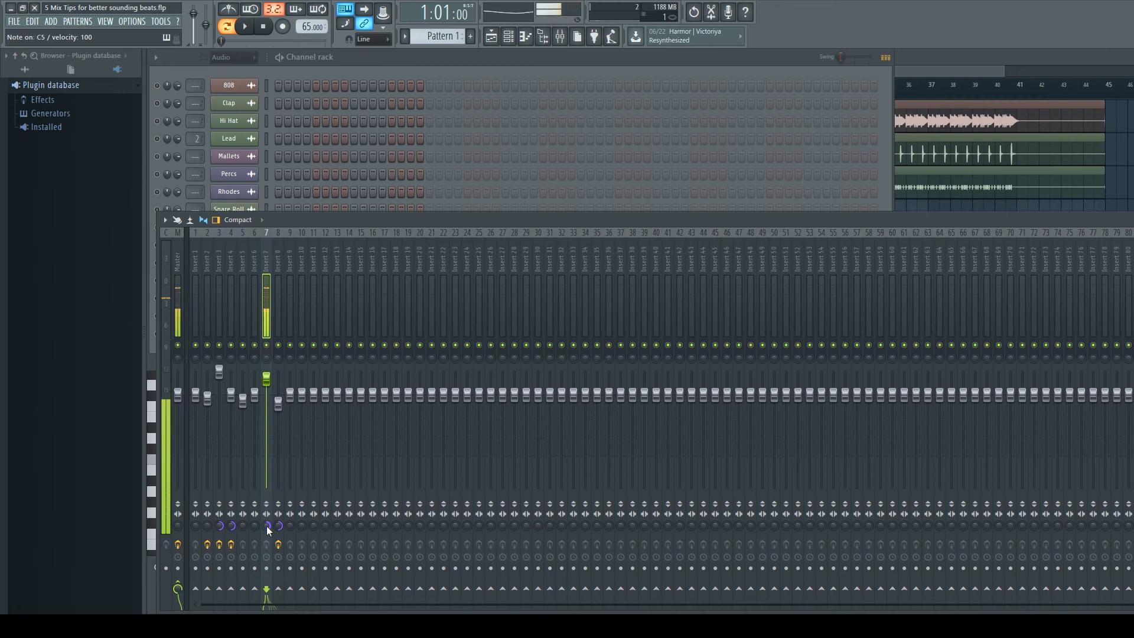
pyautogui.press('q')
pyautogui.press('q')
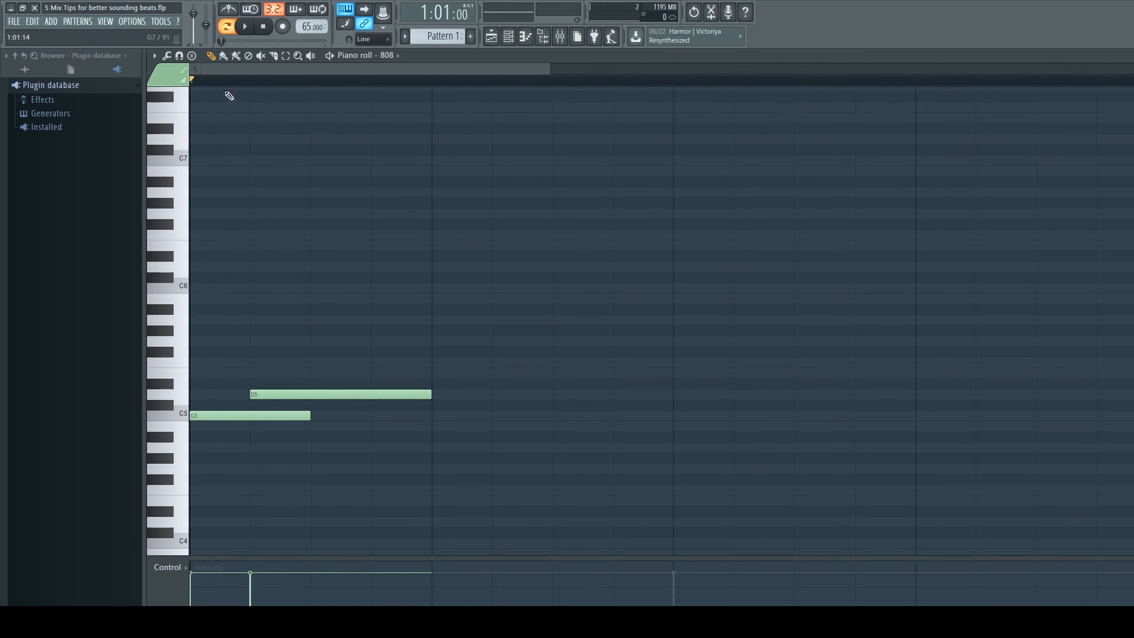
# - Enable Cut itself on the 808 channel, playing its overlapping piano roll notes before and after the change
pyautogui.press('space')
pyautogui.press('space')
pyautogui.click(508, 36)
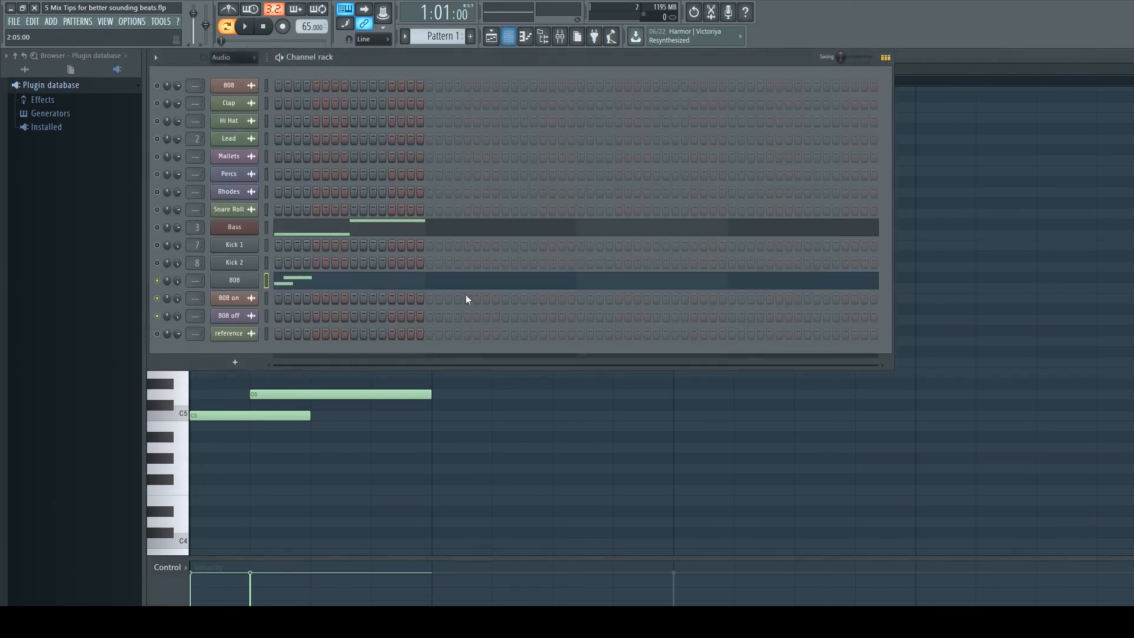
pyautogui.rightClick(250, 282)
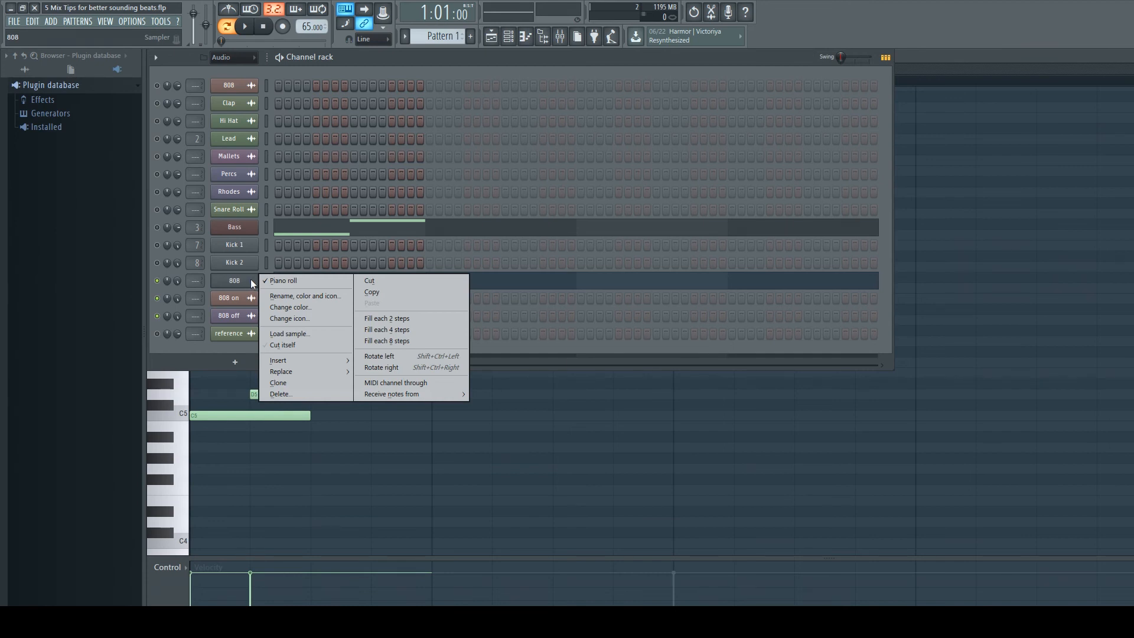
pyautogui.click(311, 345)
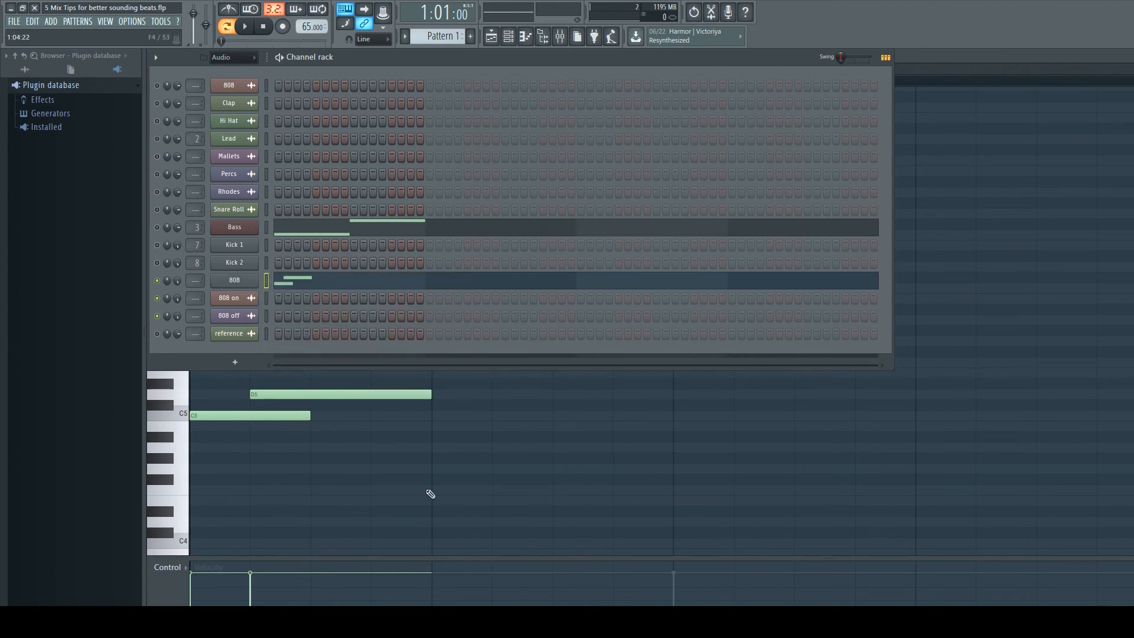
pyautogui.press('F6')
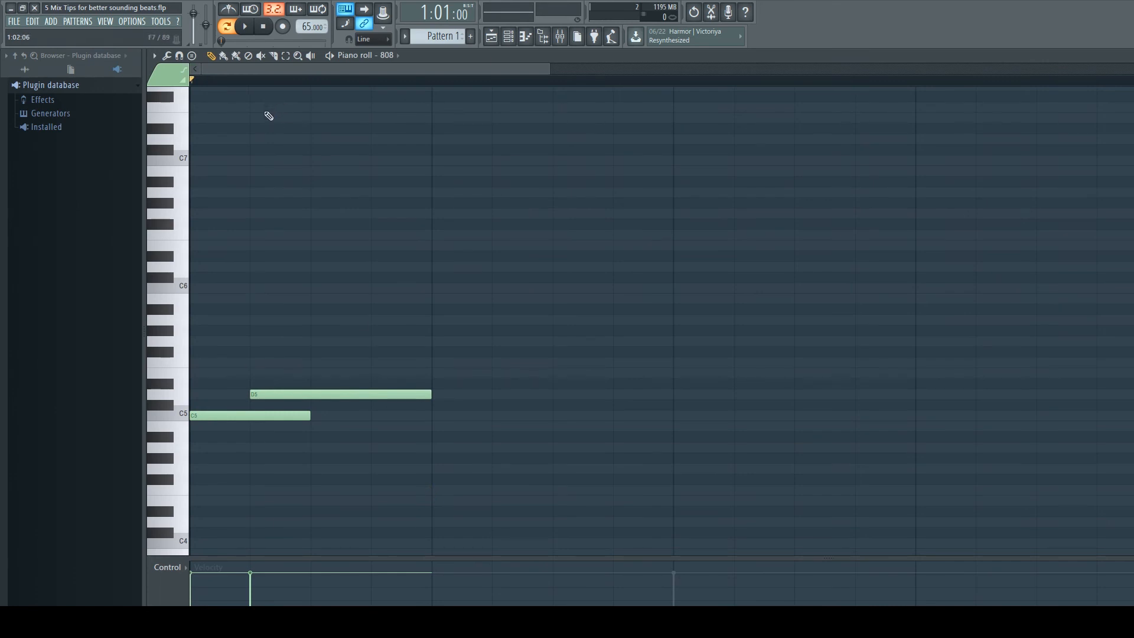
pyautogui.press('space')
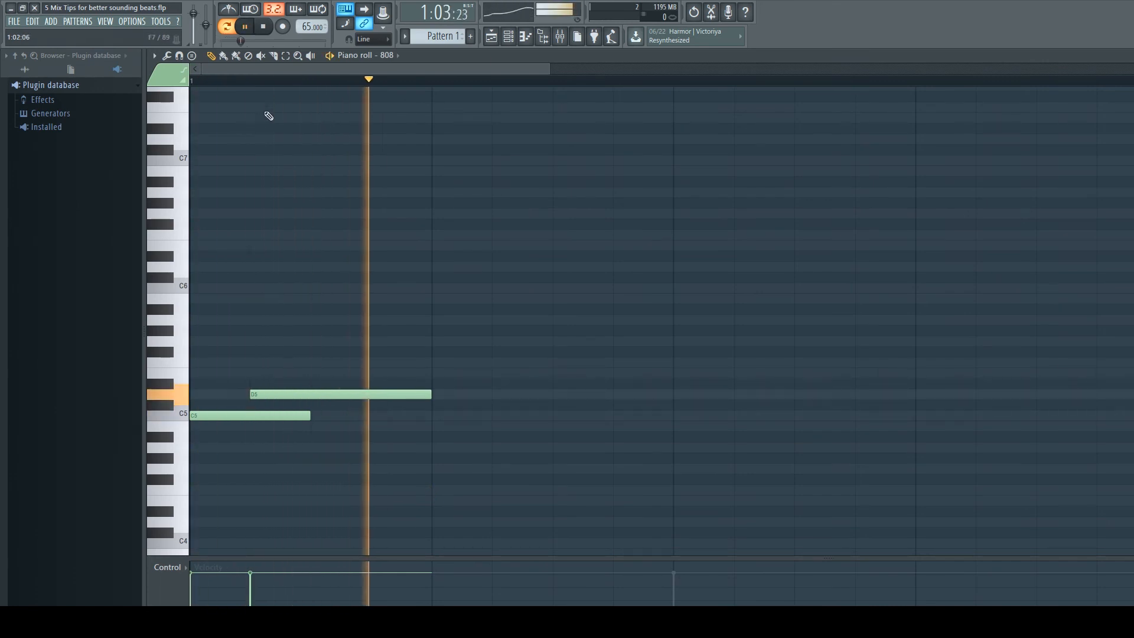
# - Check the 808 channel's maximum polyphony setting and play its overlapping piano roll notes twice
pyautogui.press('space')
pyautogui.click(508, 36)
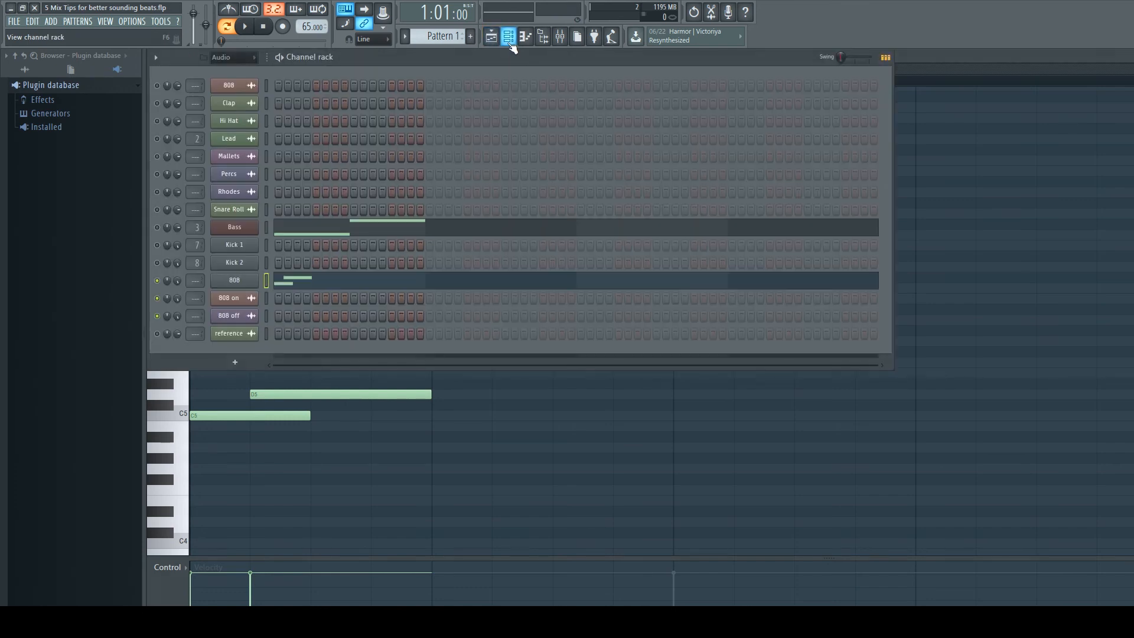
pyautogui.click(258, 283)
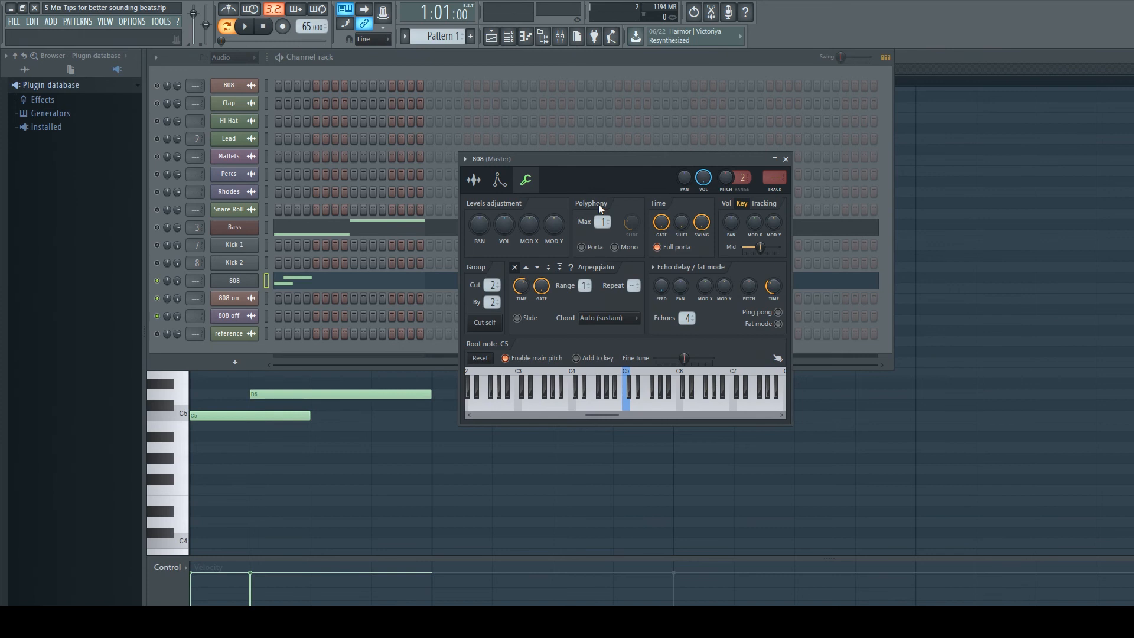
pyautogui.click(428, 498)
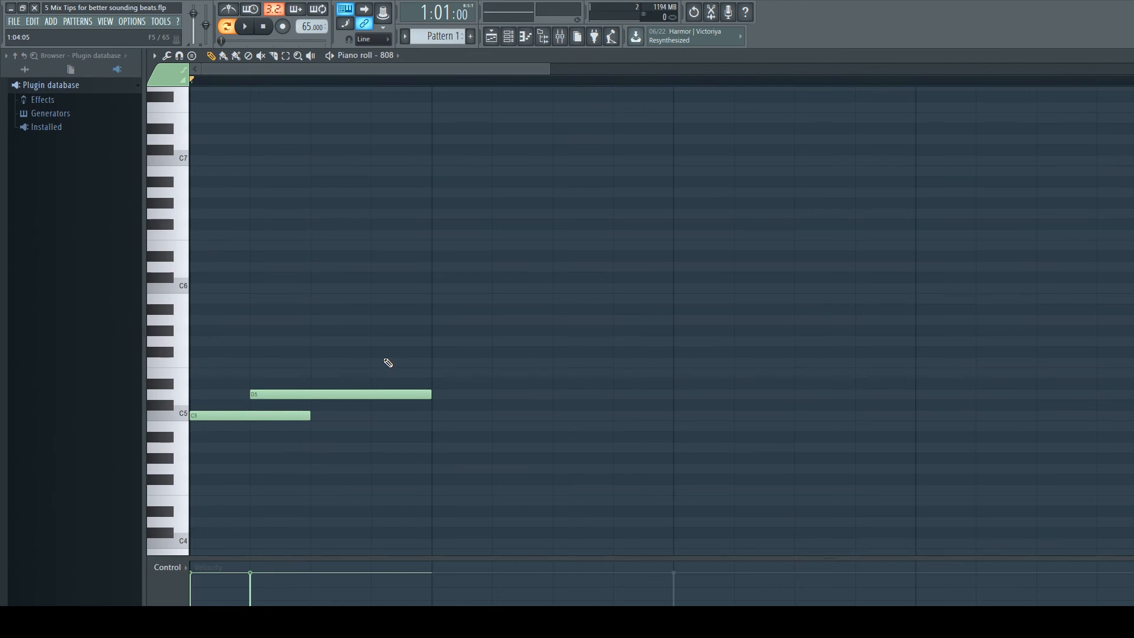
pyautogui.press('space')
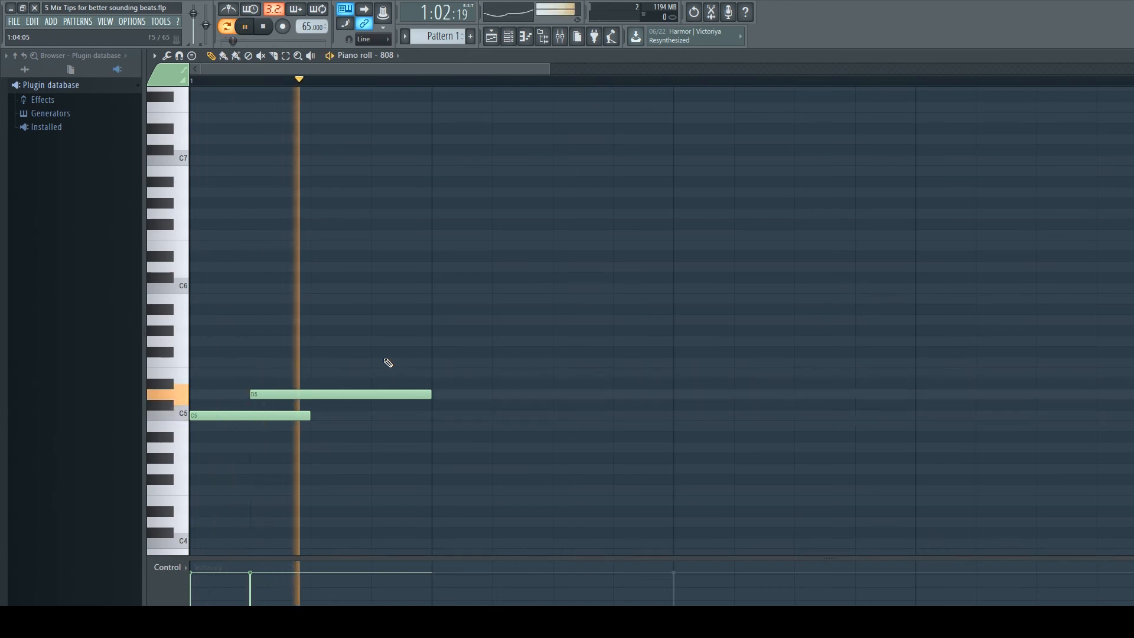
pyautogui.press('space')
pyautogui.press('space')
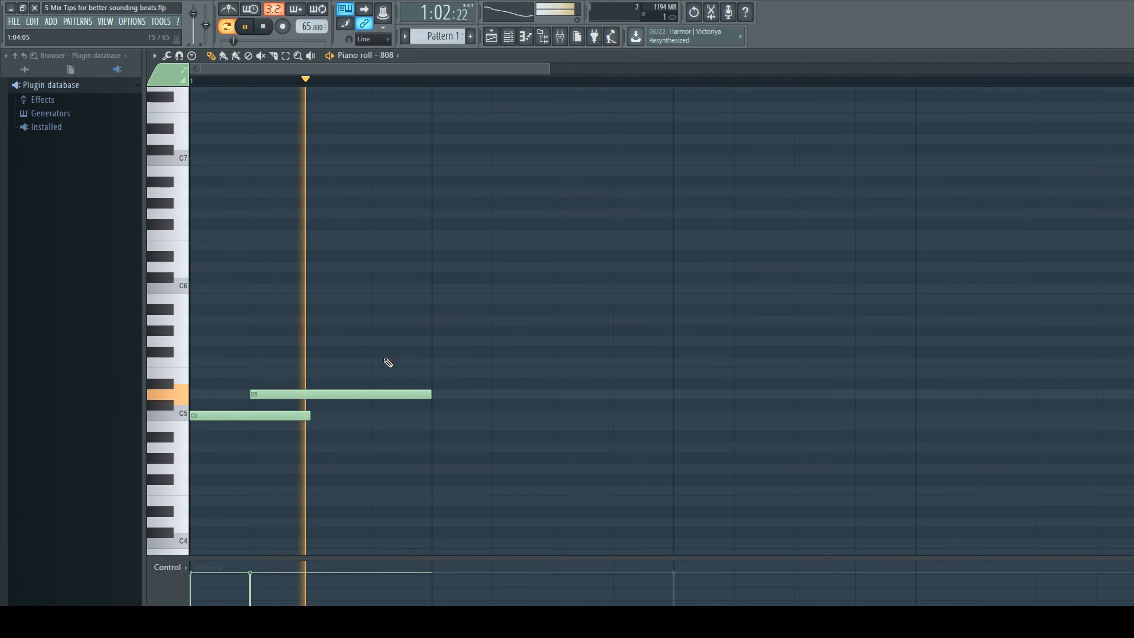
pyautogui.press('space')
# - Open the playlist and the pattern's MP3 render settings, toggle Disable maximum polyphony on and off, and close them without rendering
pyautogui.click(492, 37)
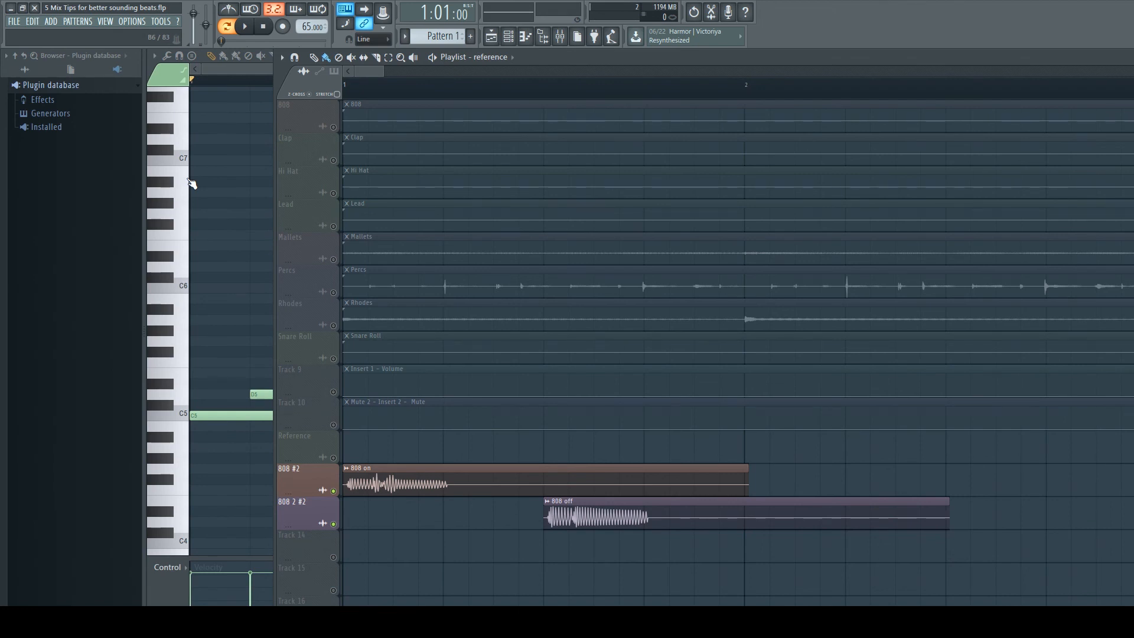
pyautogui.click(20, 27)
pyautogui.click(21, 26)
pyautogui.click(21, 27)
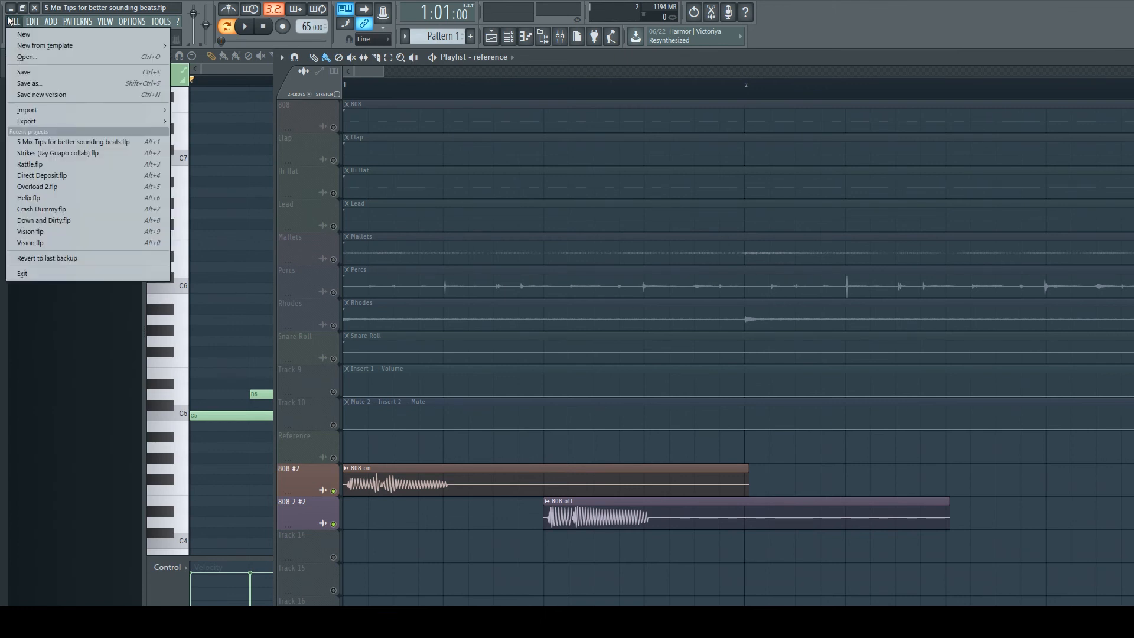
pyautogui.moveTo(38, 123)
pyautogui.click(230, 143)
pyautogui.click(609, 298)
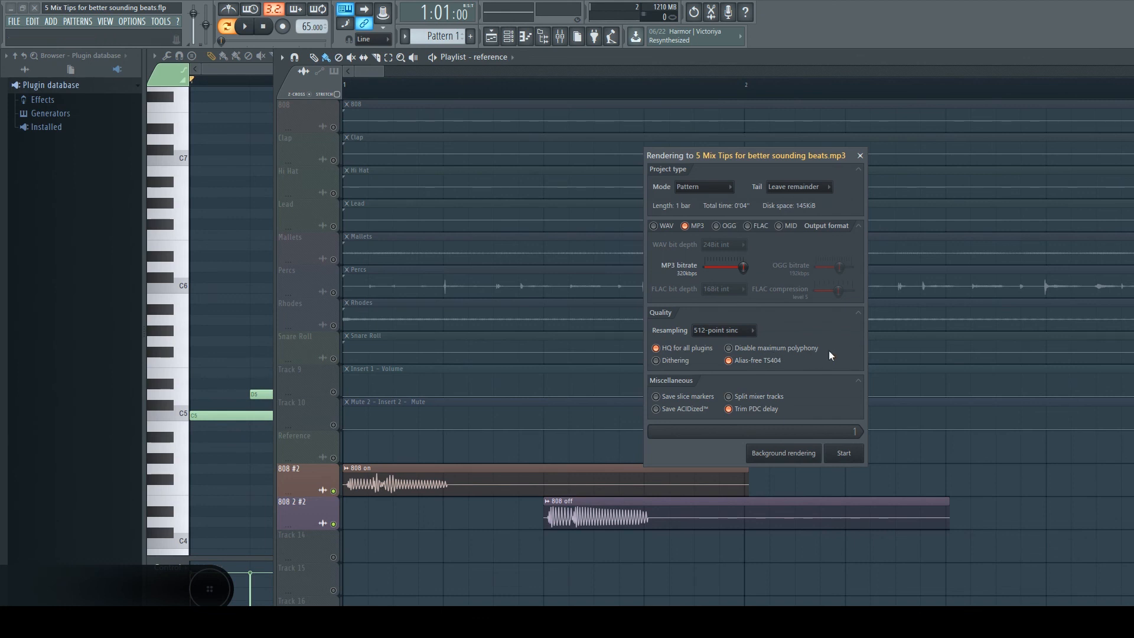
pyautogui.click(742, 351)
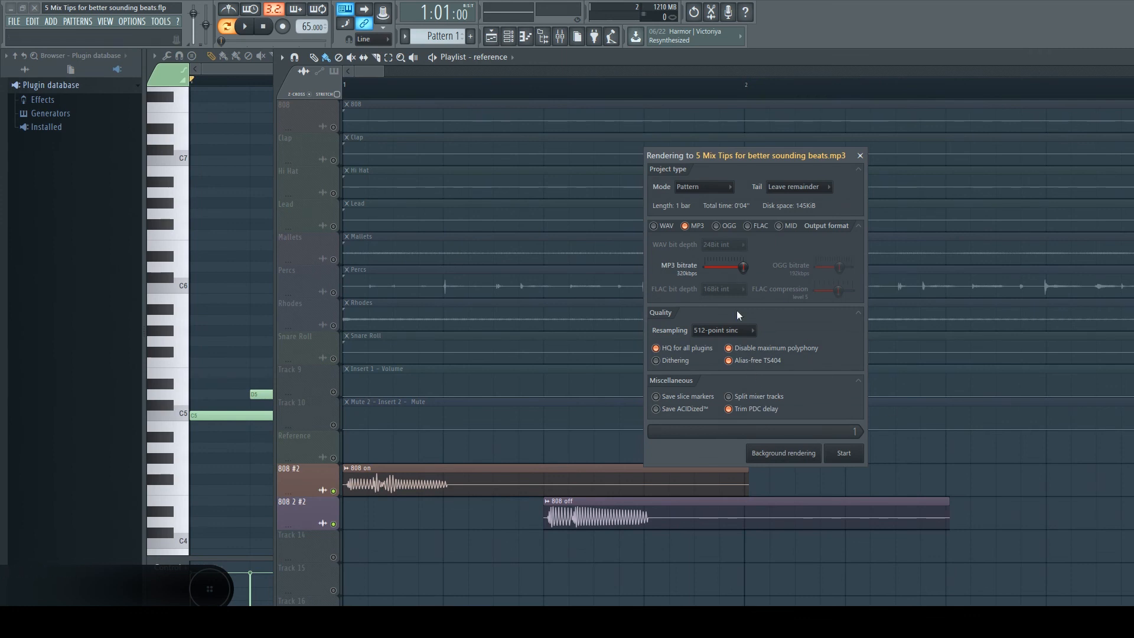
pyautogui.click(738, 353)
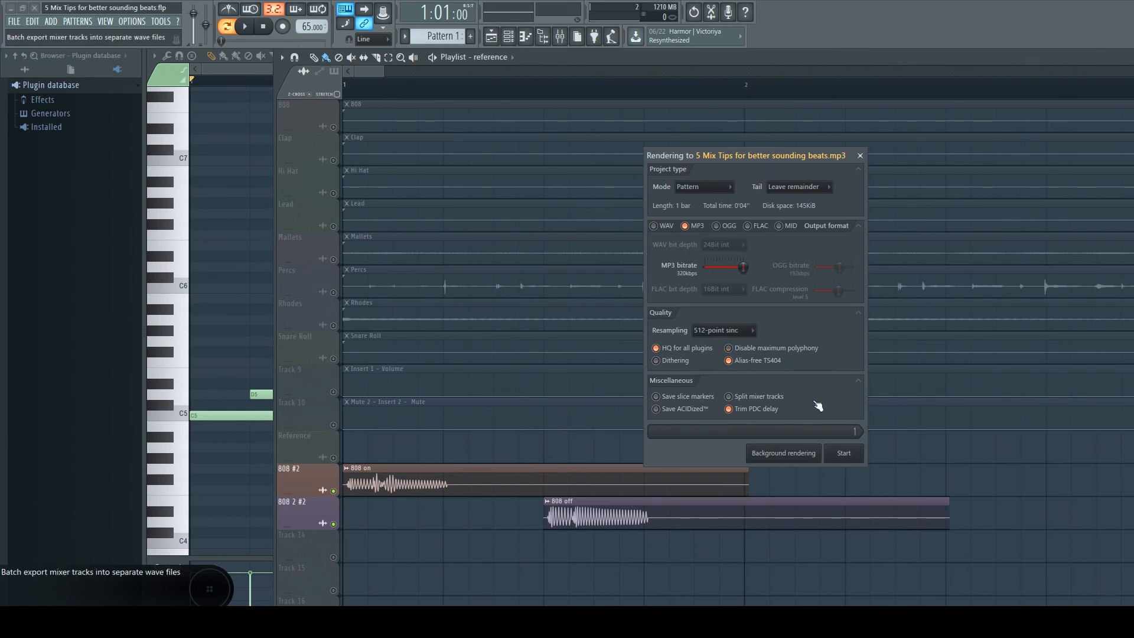
pyautogui.click(859, 156)
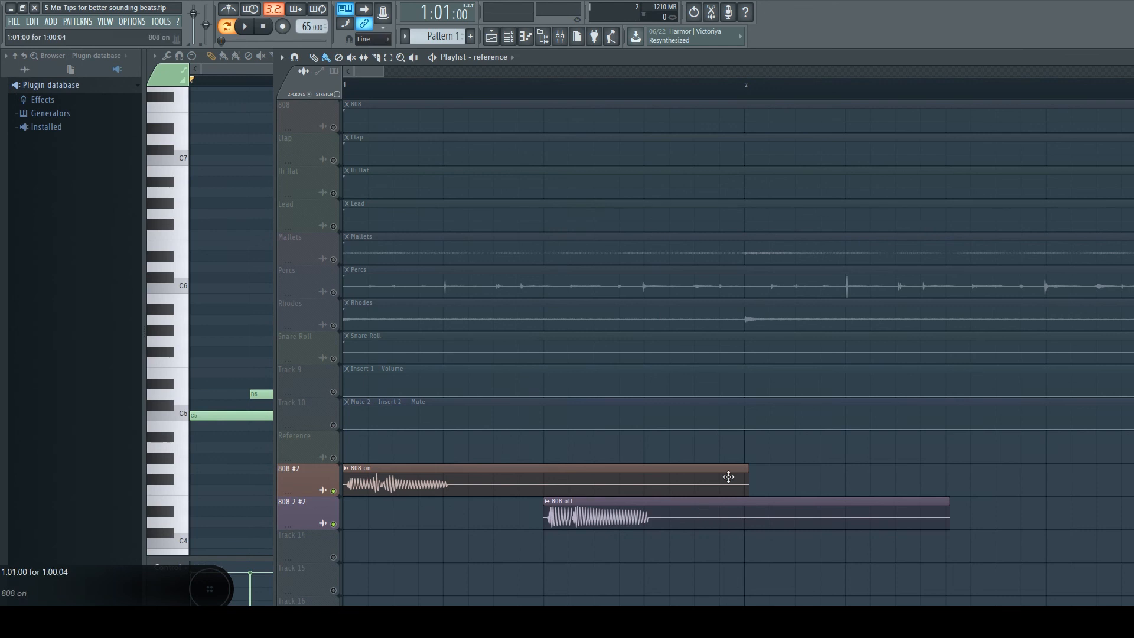
# - Switch playback to song mode and play the 808 on clip with the 808 2 #2 track muted
pyautogui.press('l')
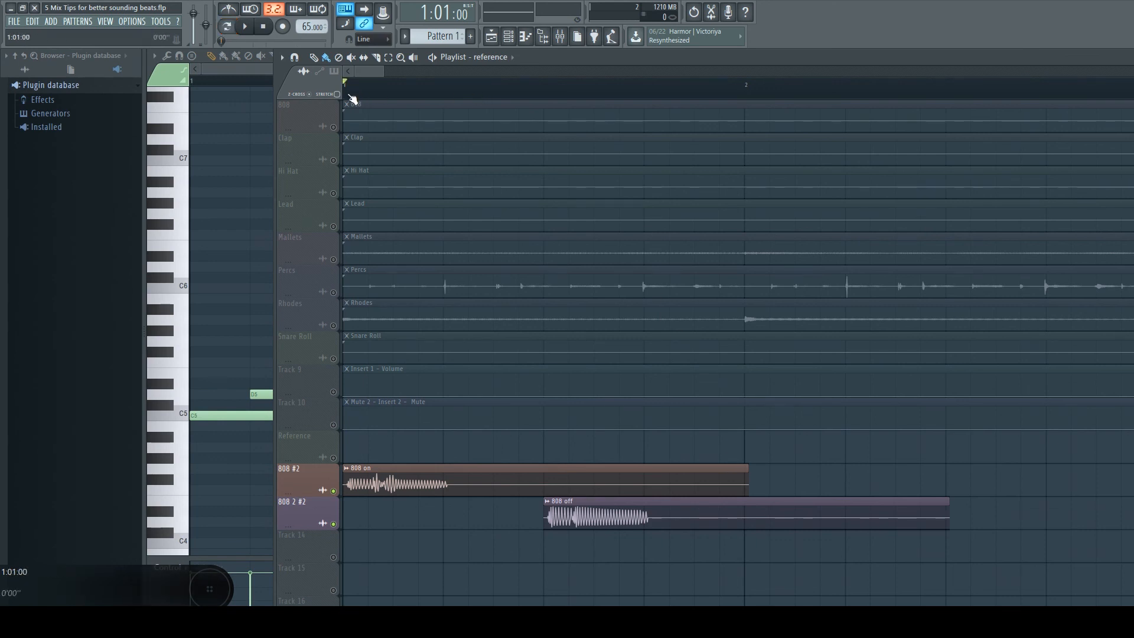
pyautogui.click(341, 502)
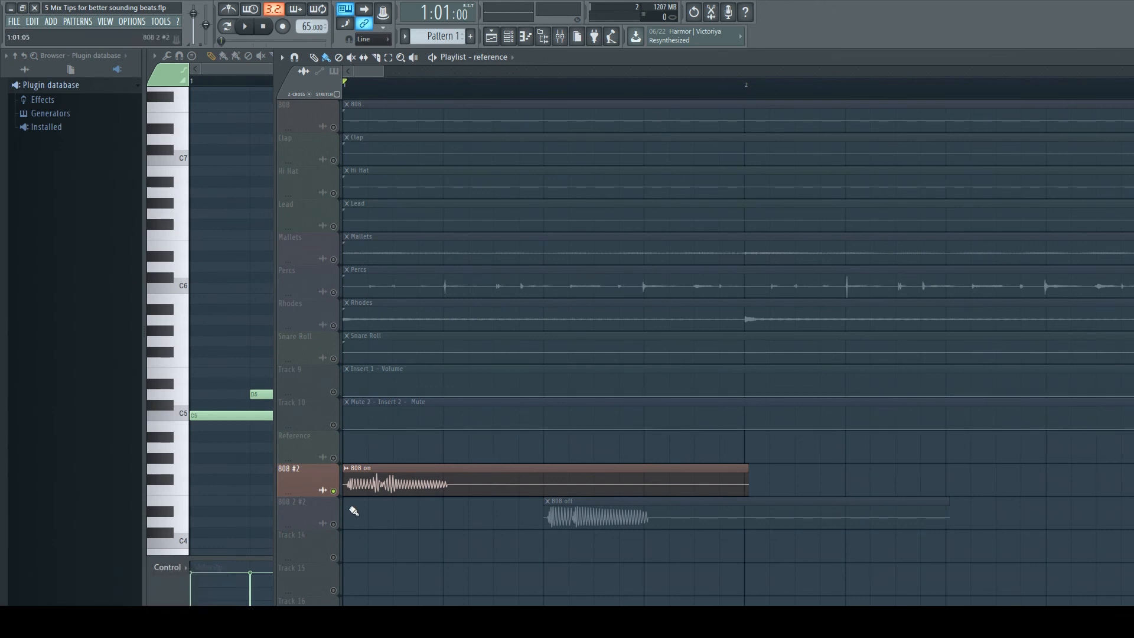
pyautogui.click(333, 524)
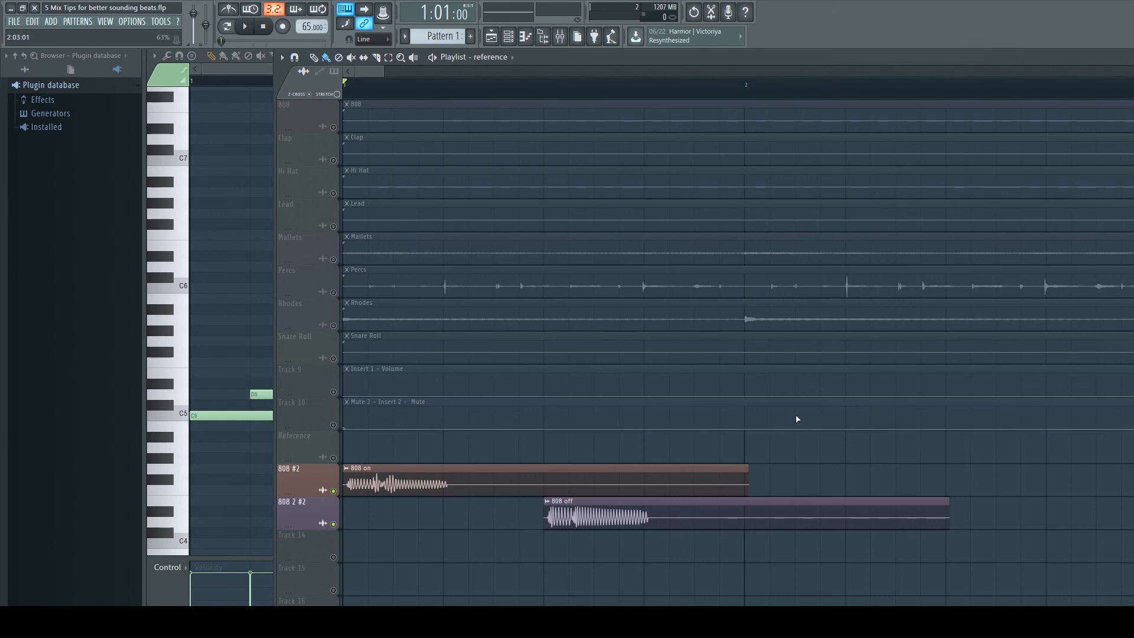
pyautogui.click(333, 524)
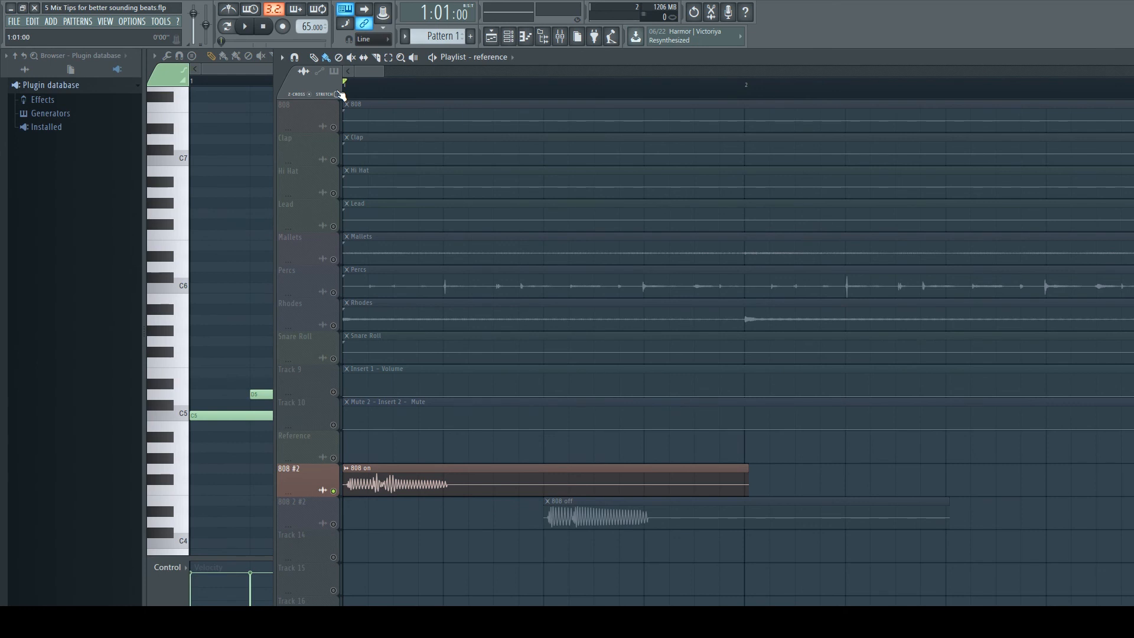
pyautogui.press('space')
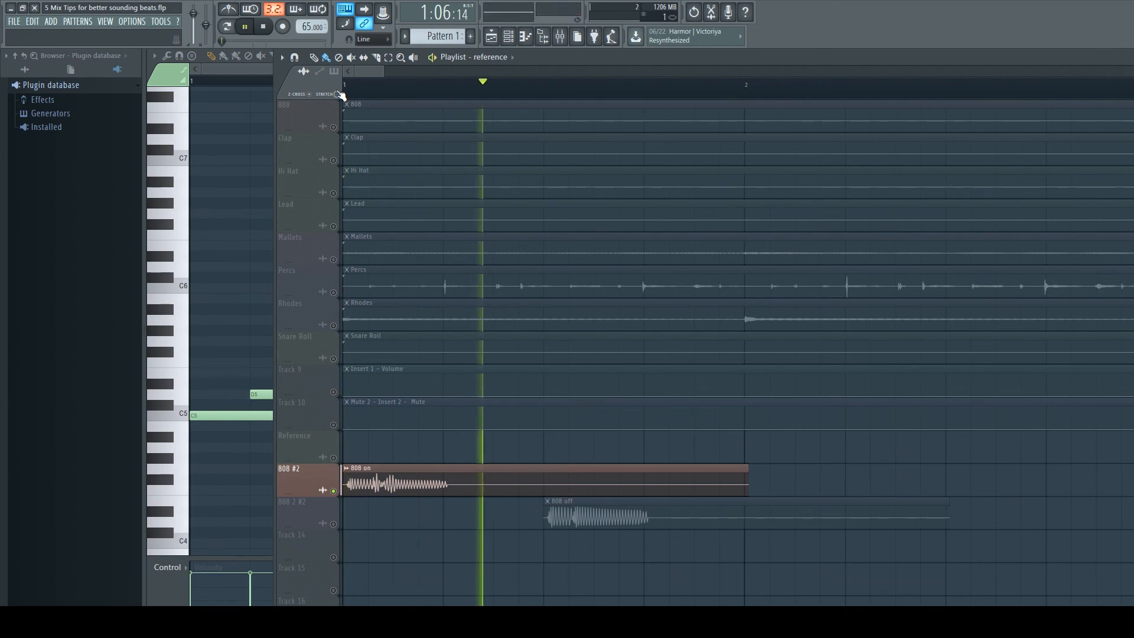
pyautogui.press('space')
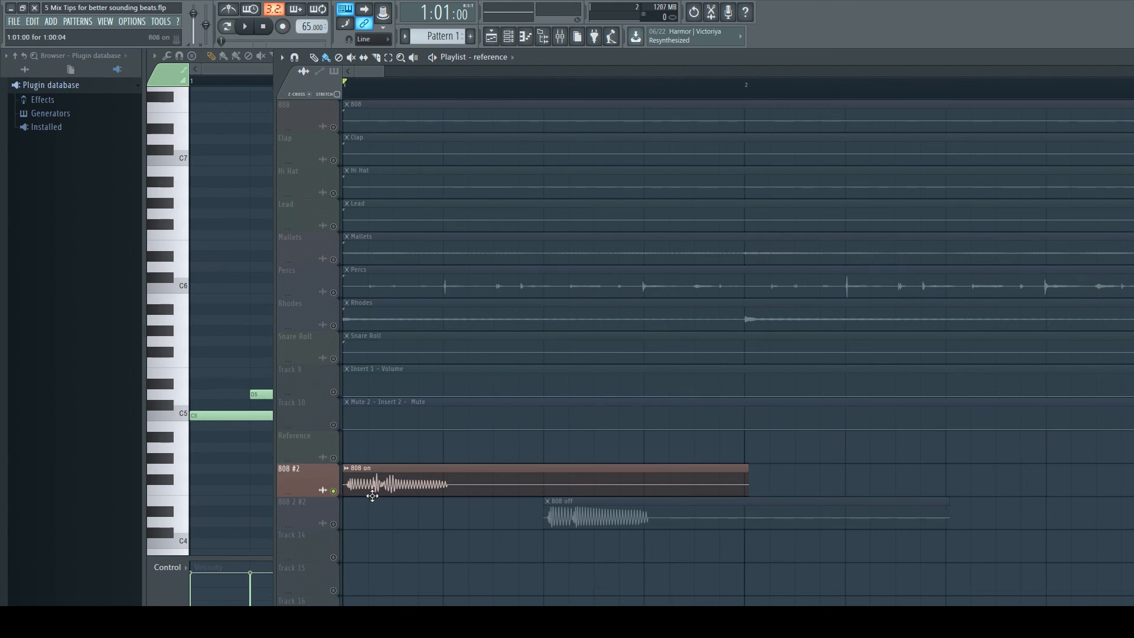
# - Mute the 808 #2 track, unmute 808 2 #2, and play the 808 off clip from 1:09:00
pyautogui.click(333, 491)
pyautogui.click(333, 524)
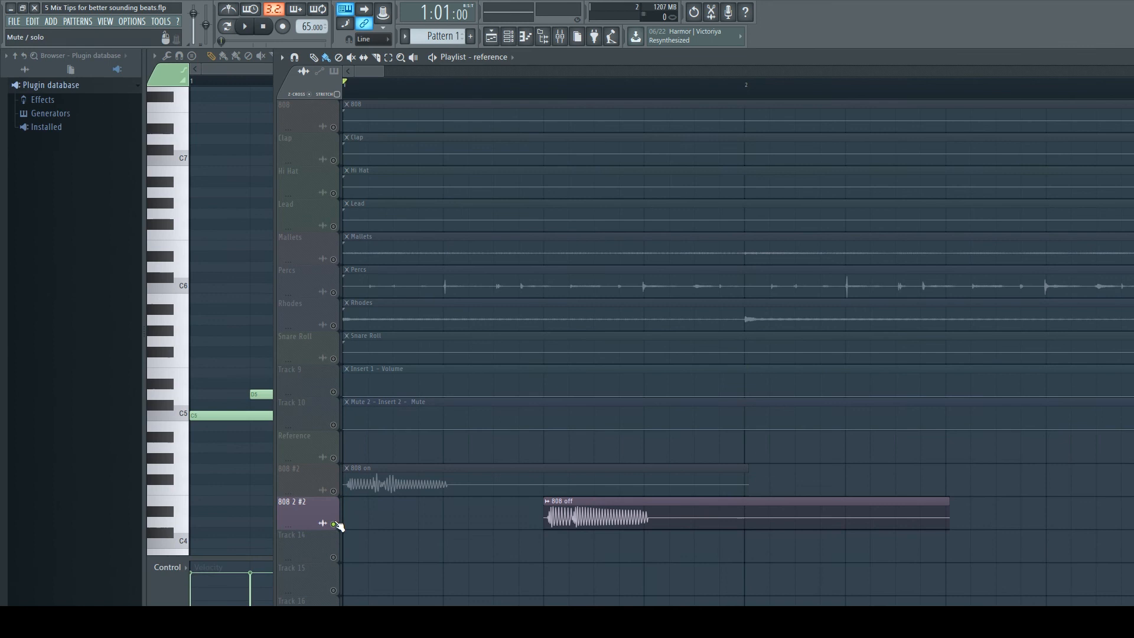
pyautogui.click(552, 88)
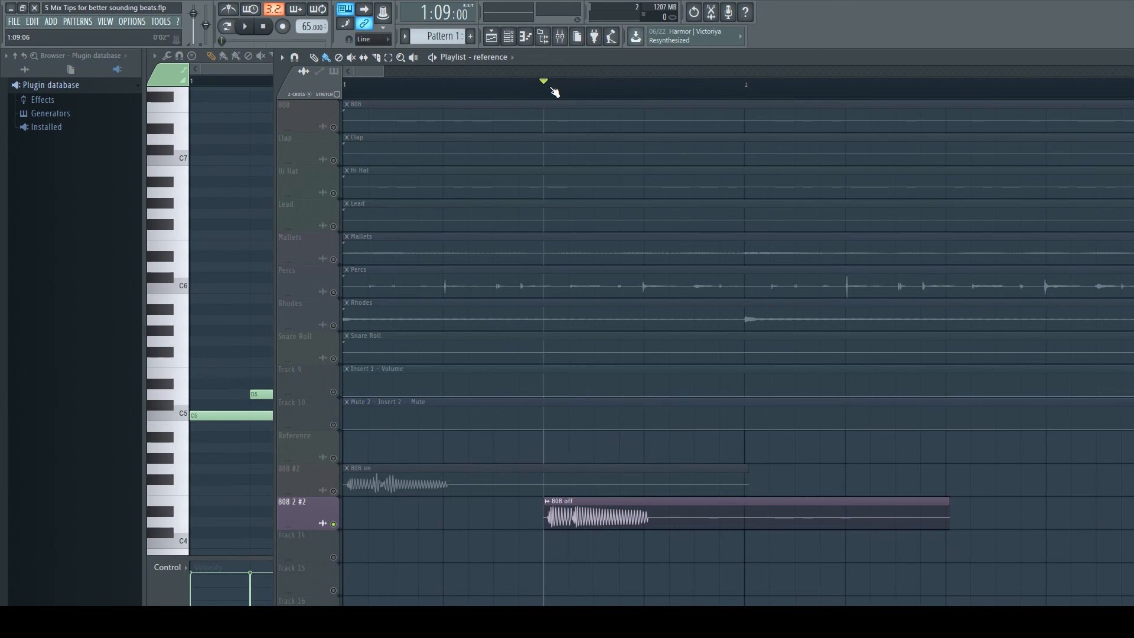
pyautogui.press('space')
pyautogui.press('space')
# - Unmute the 808 #2 track and play both 808 clips twice from the start of the song
pyautogui.click(333, 489)
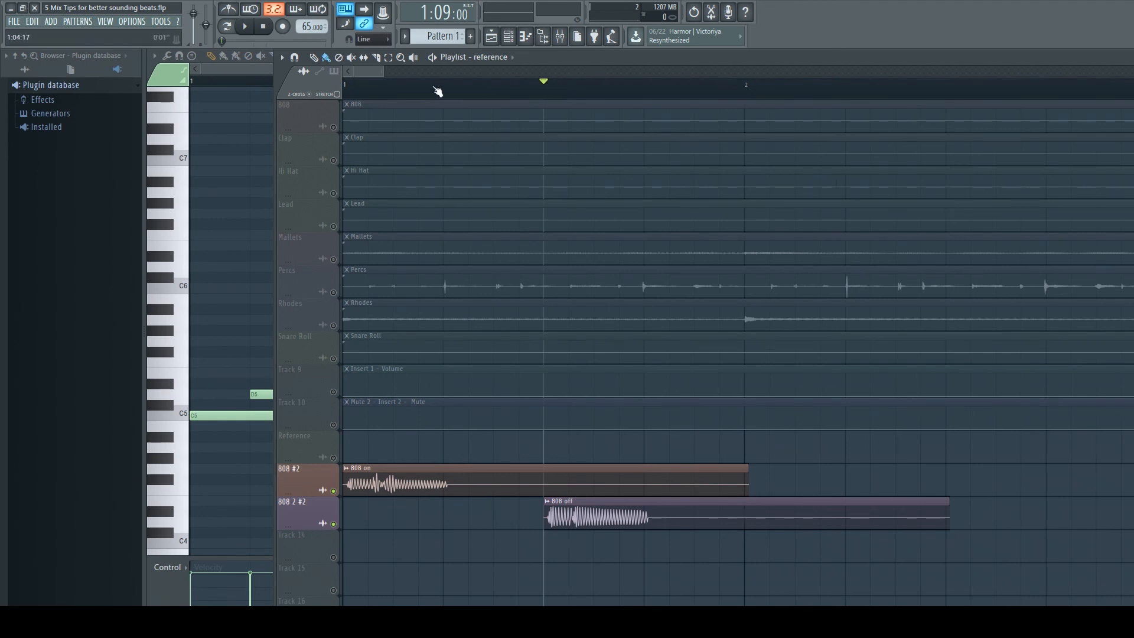
pyautogui.moveTo(367, 94); pyautogui.dragTo(342, 95)
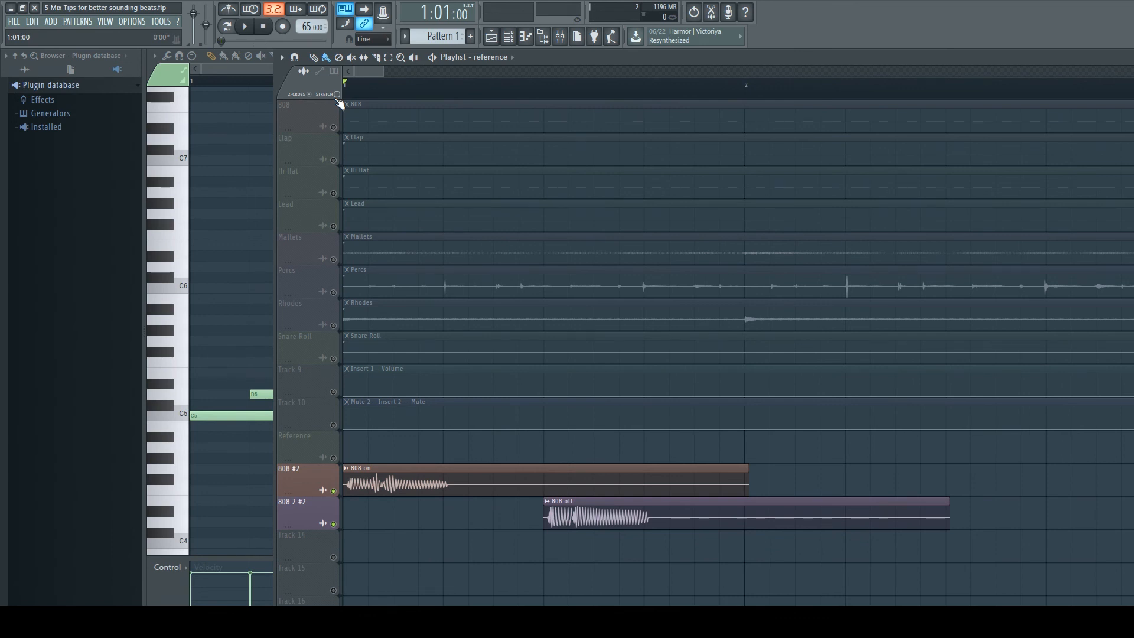
pyautogui.press('space')
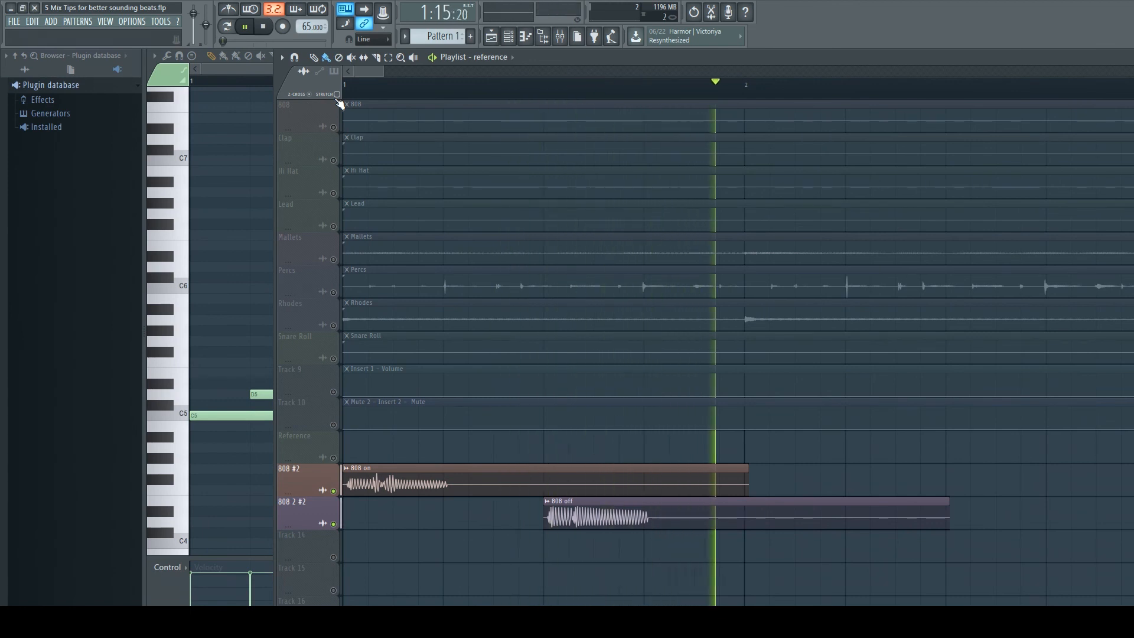
pyautogui.press('space')
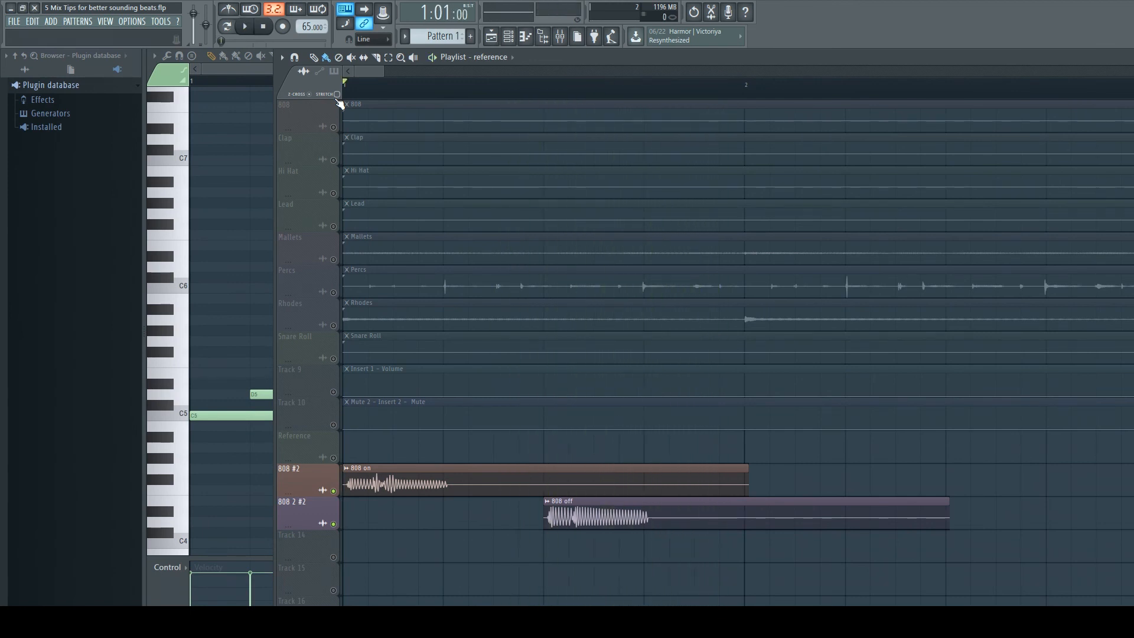
pyautogui.press('space')
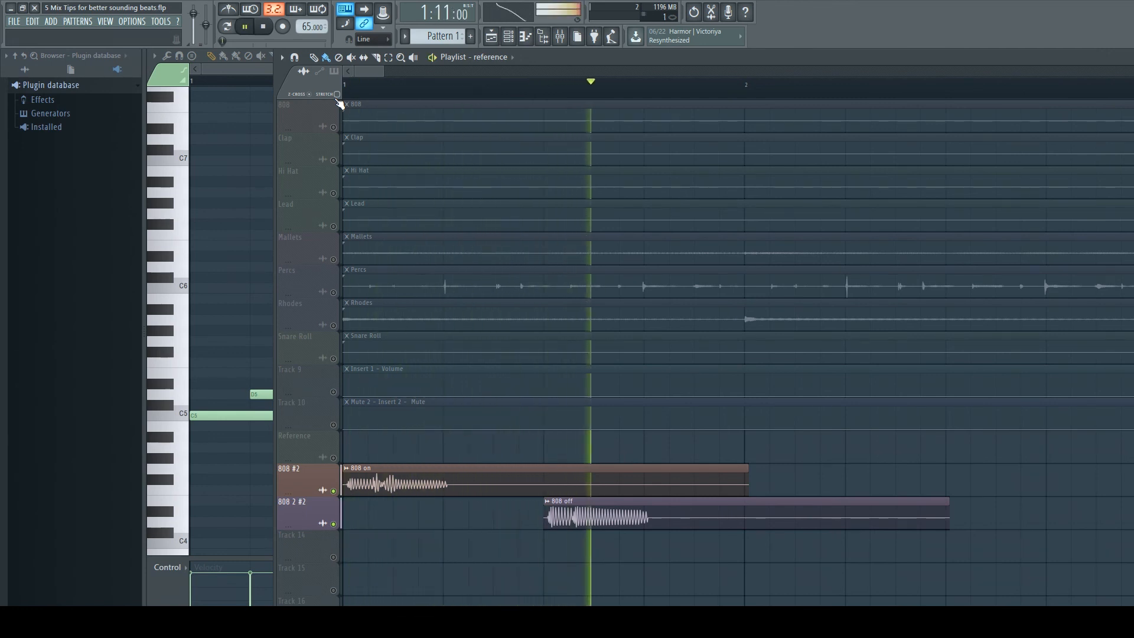
pyautogui.press('space')
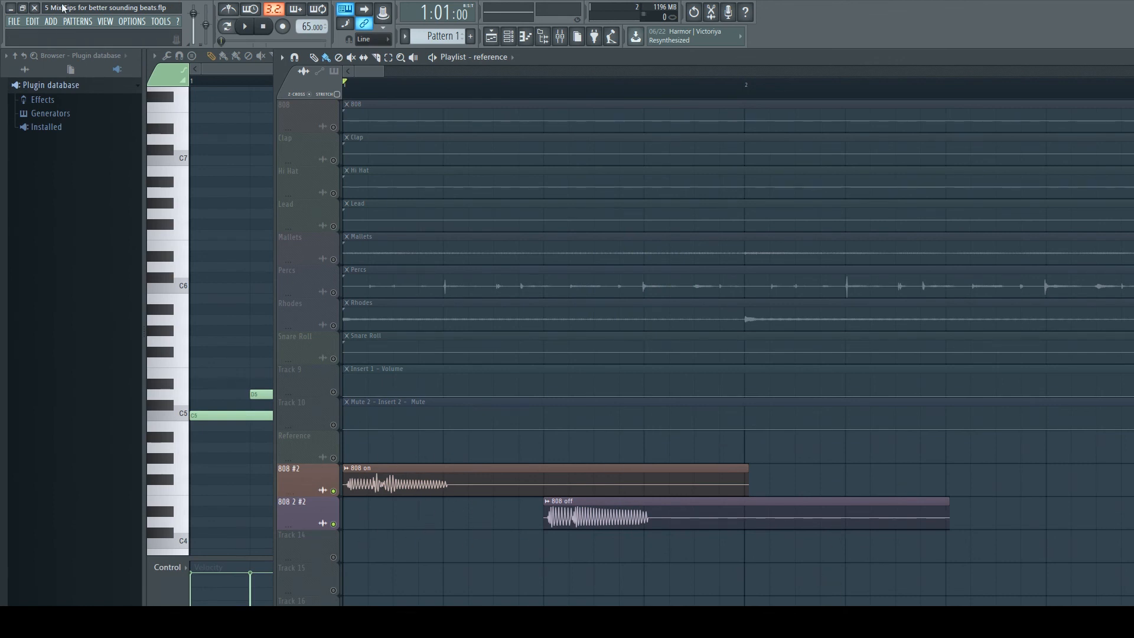
# - Open the full-song MP3 render settings, toggle Disable maximum polyphony on and off, and close them without rendering
pyautogui.click(18, 22)
pyautogui.moveTo(98, 123)
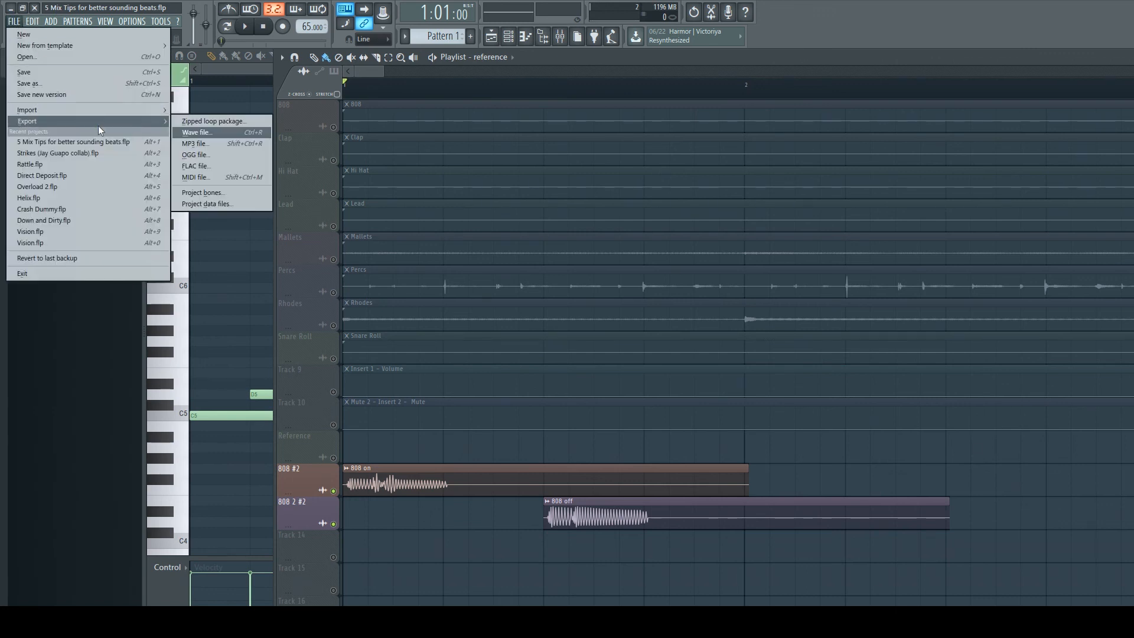
pyautogui.click(201, 143)
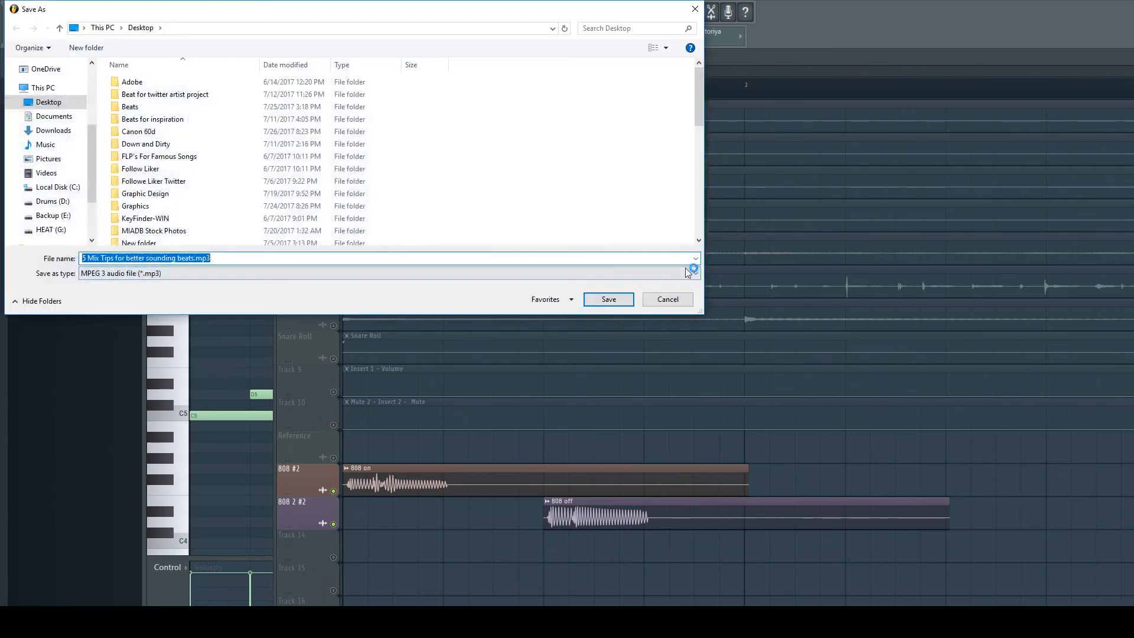
pyautogui.click(628, 301)
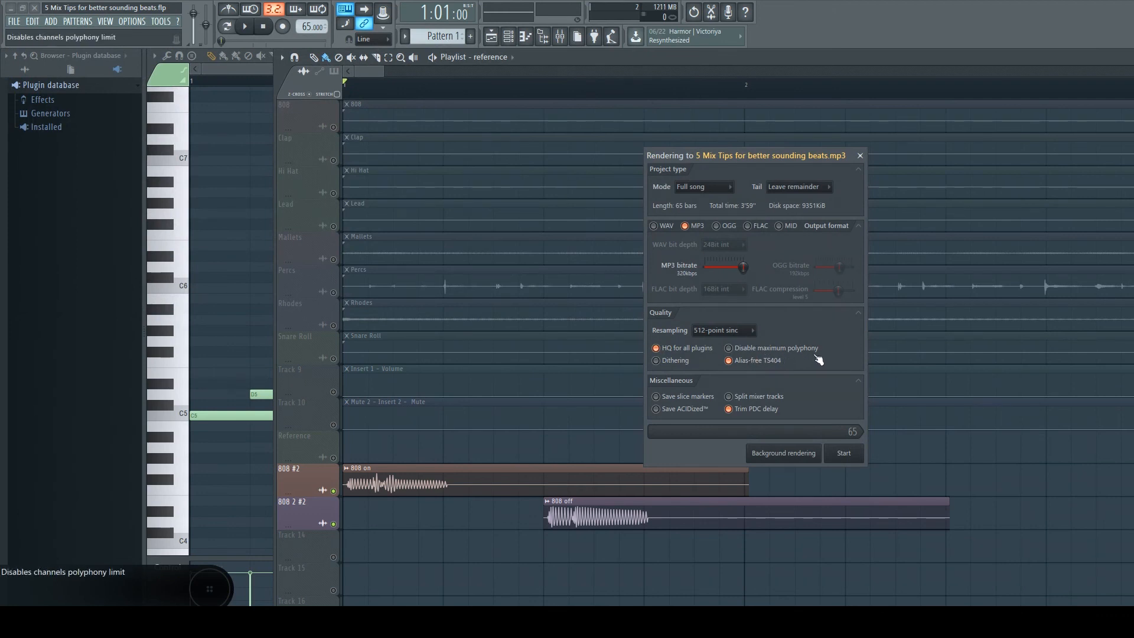
pyautogui.click(732, 350)
pyautogui.click(732, 350)
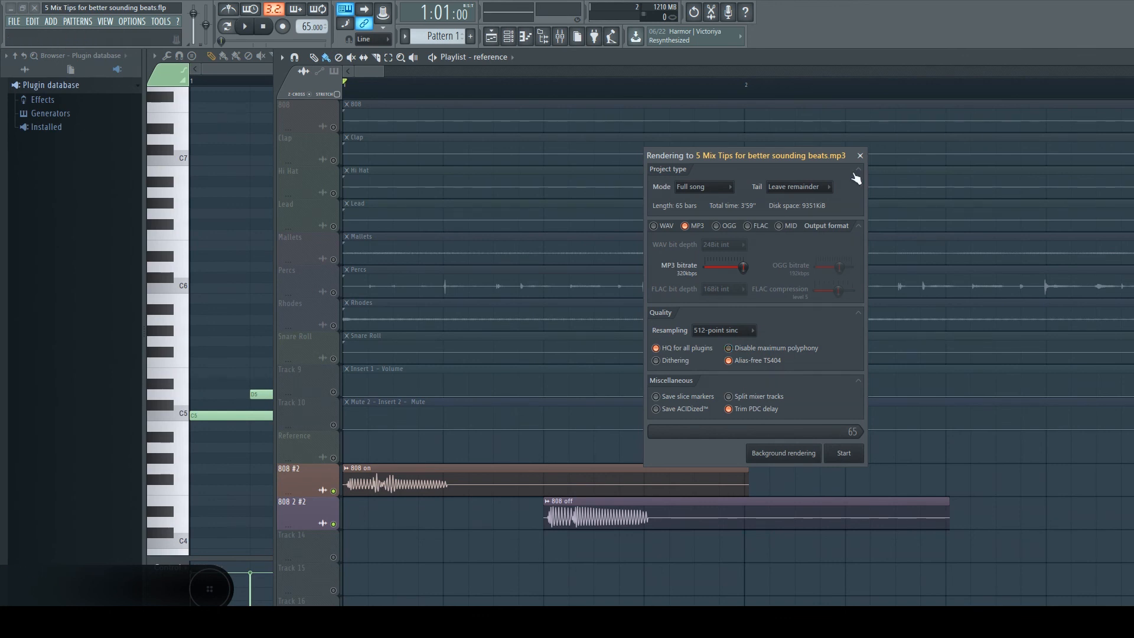
pyautogui.click(860, 155)
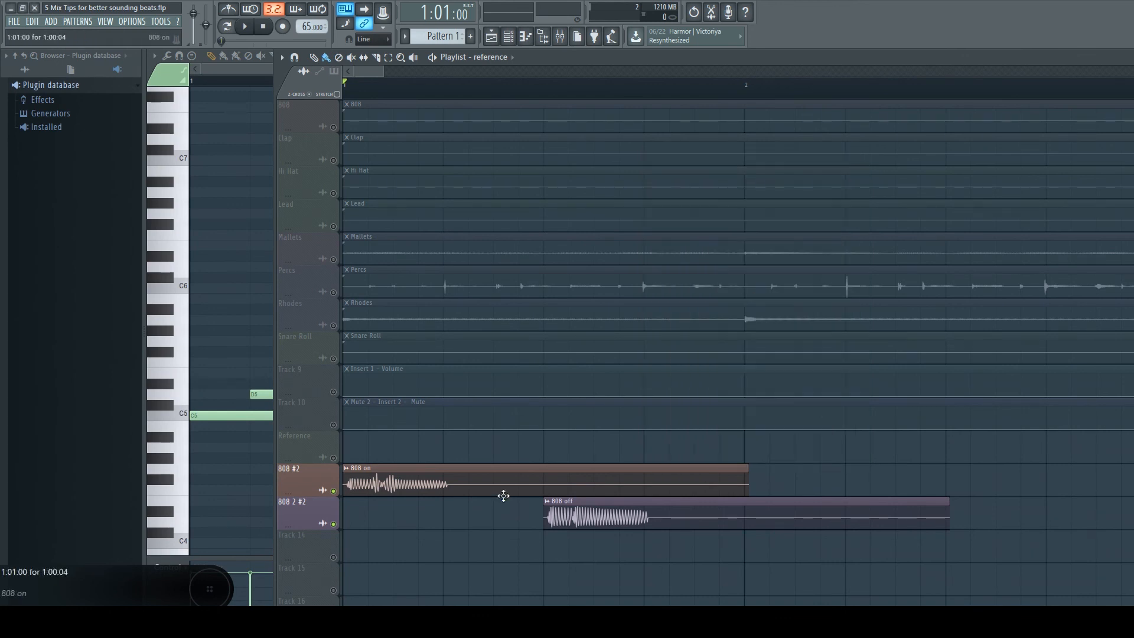
# - Solo the 808 2 #2 track and play the 808 off clip from 1:09:00
pyautogui.rightClick(335, 524)
pyautogui.click(544, 83)
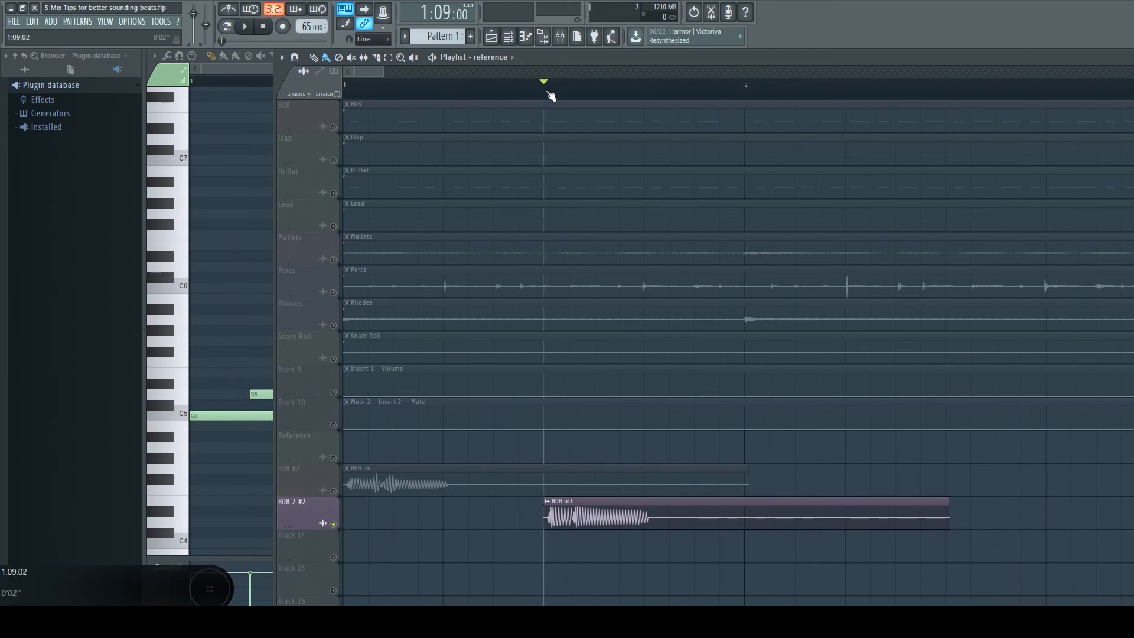
pyautogui.press('space')
pyautogui.press('space')
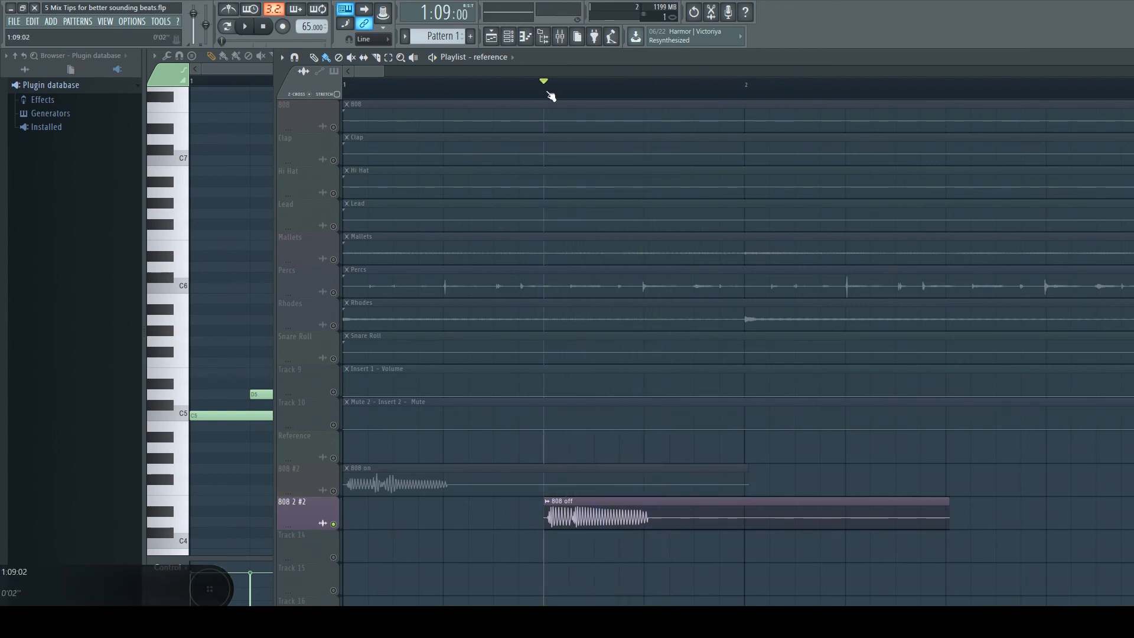